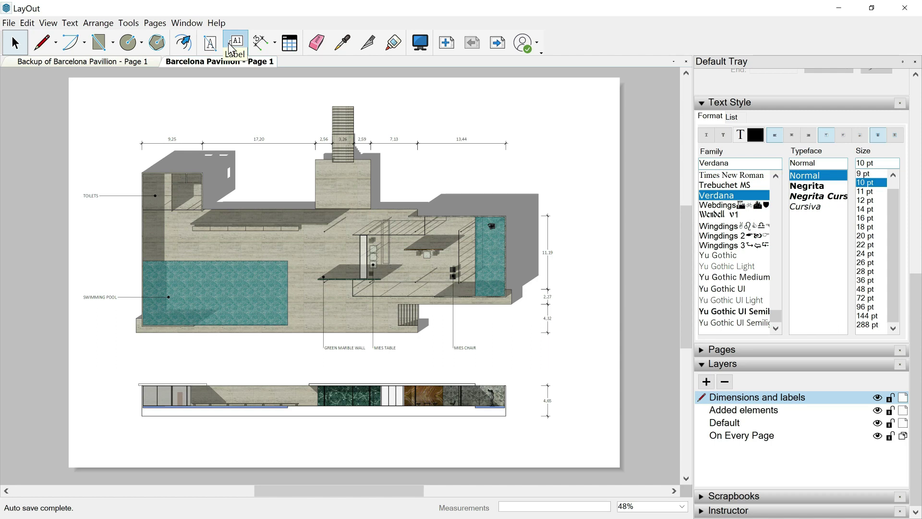
# Place unbounded sample text "dfsdafsadfsadfsadf" below the floor plan, try enlarging its box, and delete it.
pyautogui.click(210, 46)
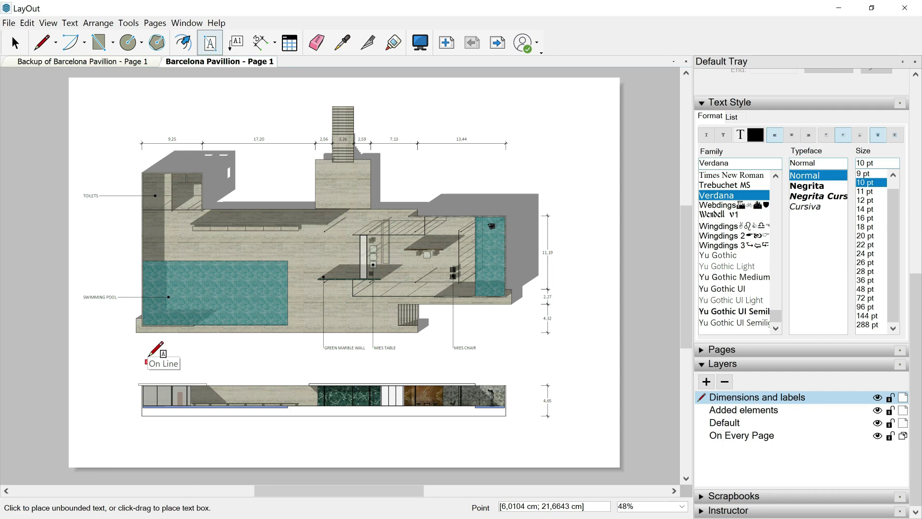
pyautogui.scroll(4, 147, 355)
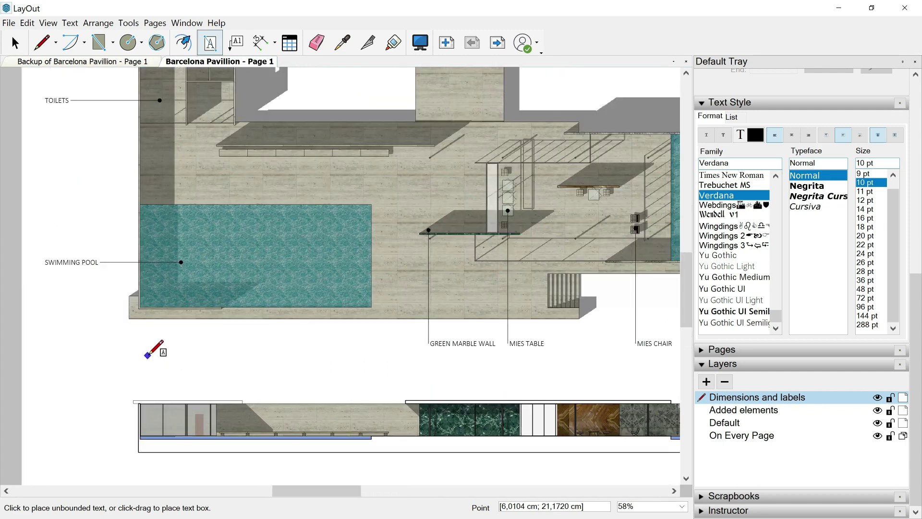
pyautogui.scroll(4, 146, 356)
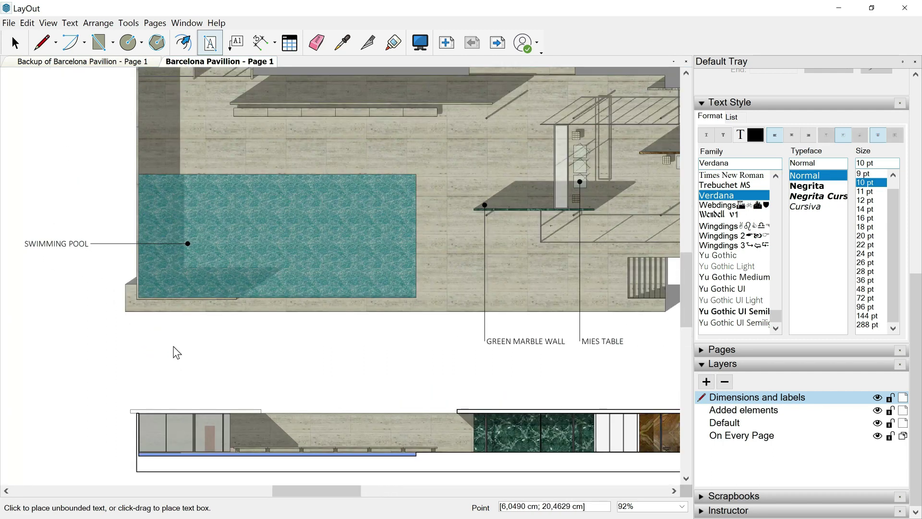
pyautogui.write('sdafsadfsadfsadf')
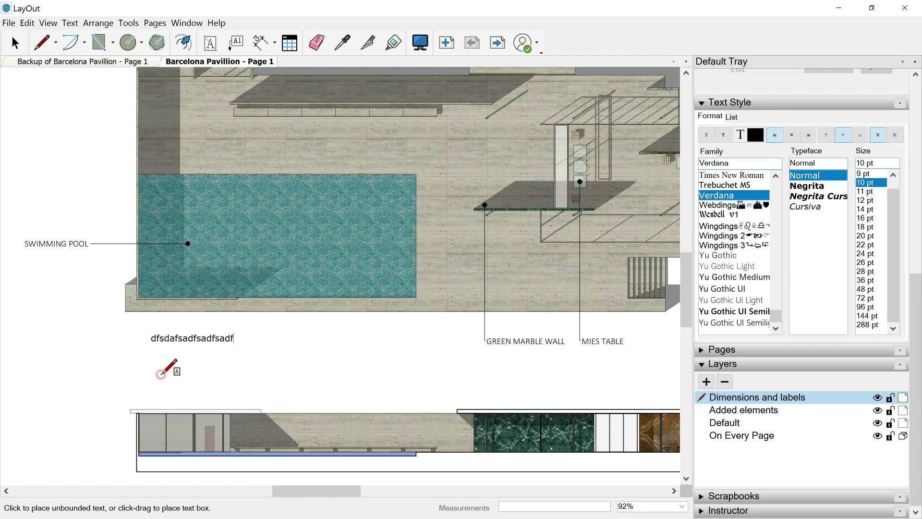
pyautogui.press('space')
pyautogui.click(179, 332)
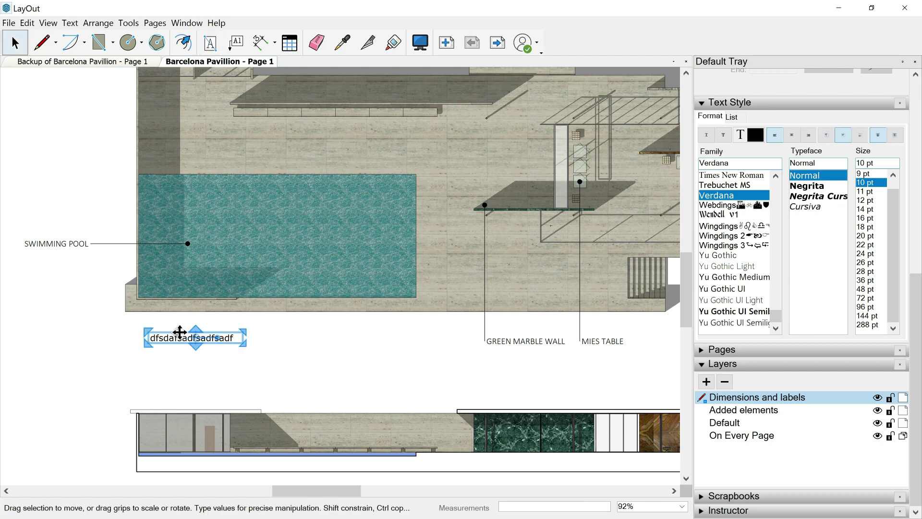
pyautogui.moveTo(245, 344); pyautogui.dragTo(286, 364)
pyautogui.press('Delete')
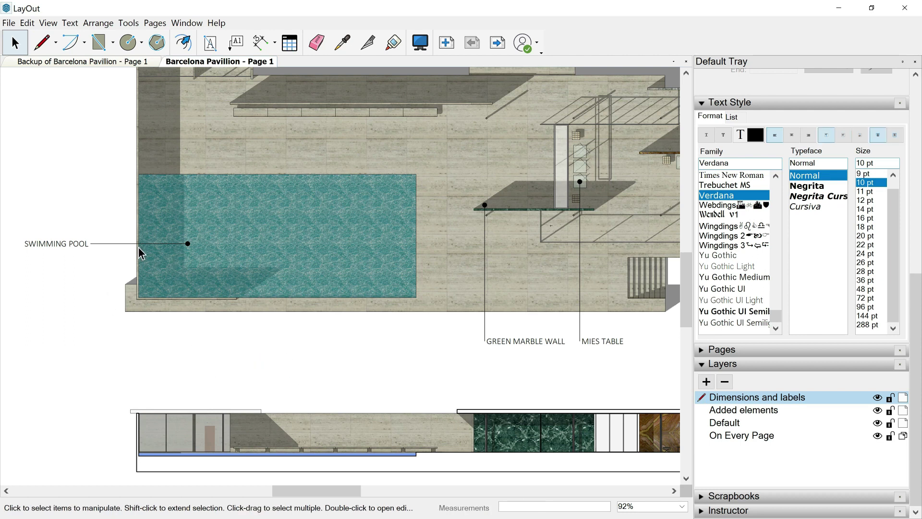
# Draw a bounded text box below the floor plan with the sample text "asdfsdfsad" and delete it.
pyautogui.press('t')
pyautogui.moveTo(151, 337); pyautogui.dragTo(304, 381)
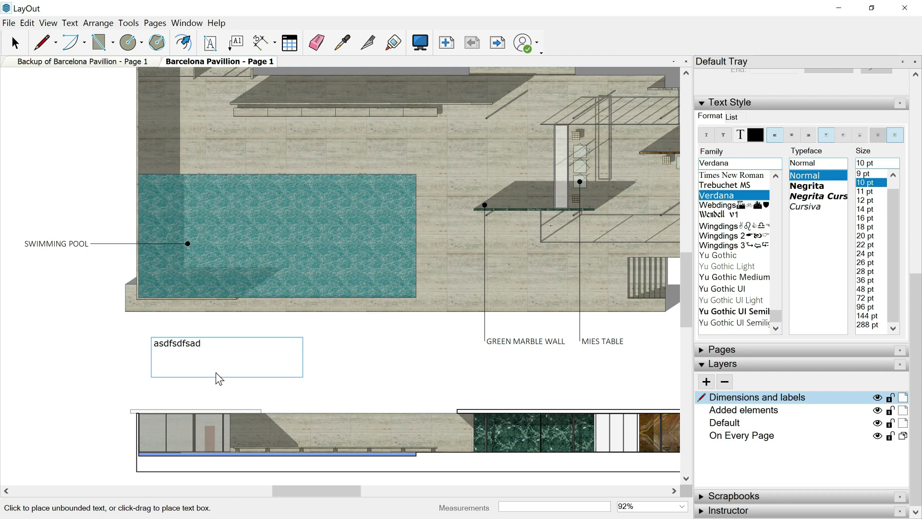
pyautogui.press('Escape')
pyautogui.press('Delete')
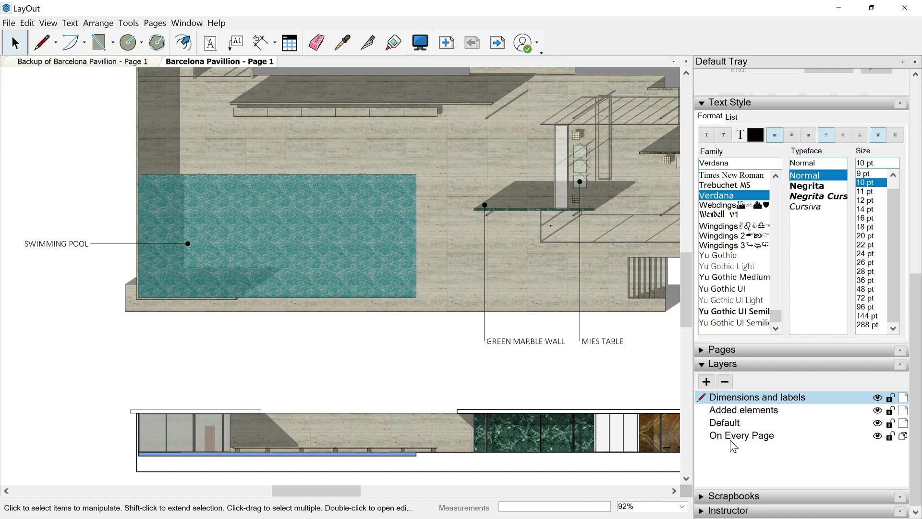
# Add a layer named "Titles and scrapbook items", ordered below "Dimensions and labels", and make it the active layer.
pyautogui.click(705, 382)
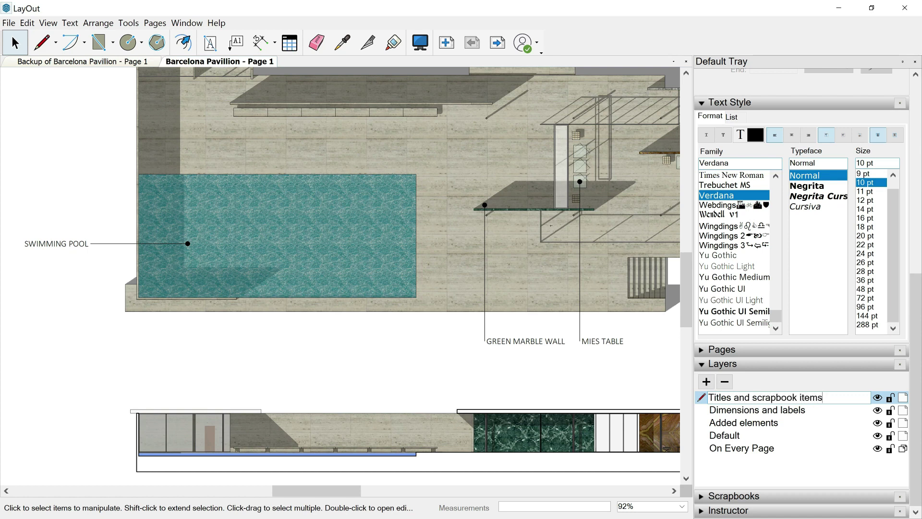
pyautogui.press('Return')
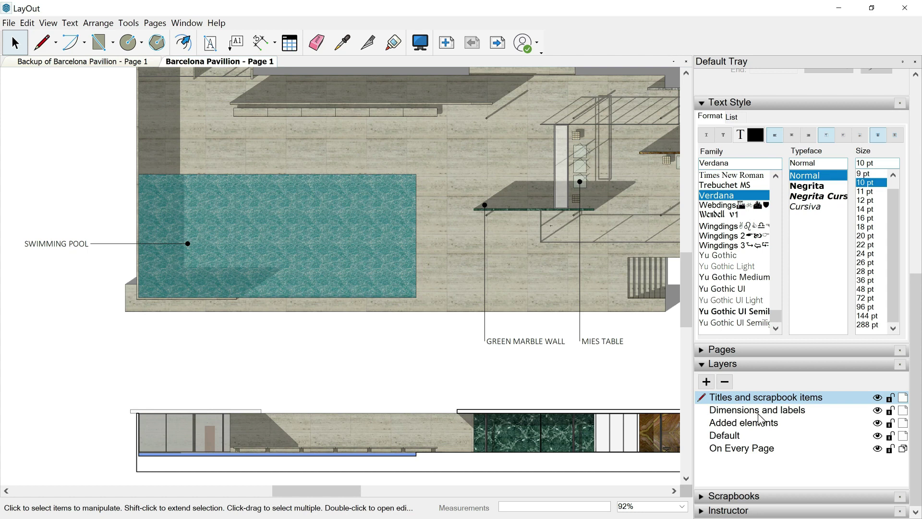
pyautogui.click(818, 410)
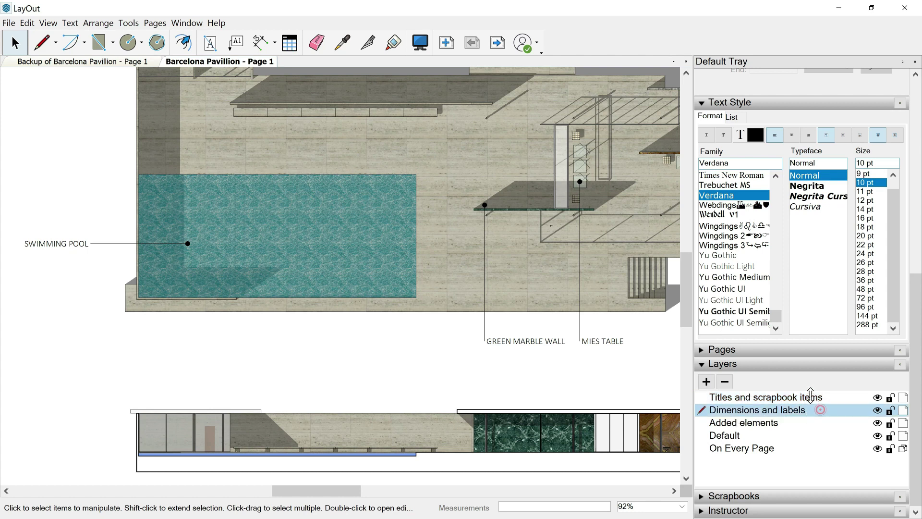
pyautogui.moveTo(822, 391); pyautogui.dragTo(822, 393)
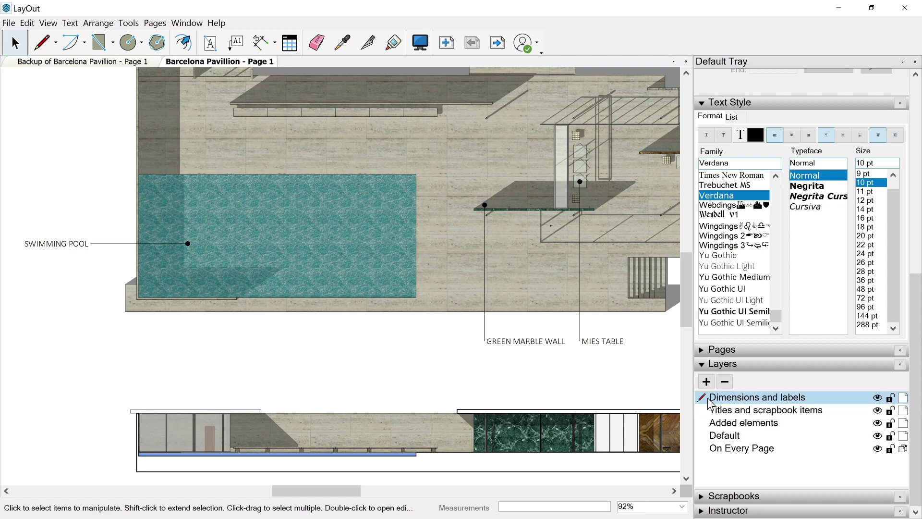
pyautogui.click(735, 412)
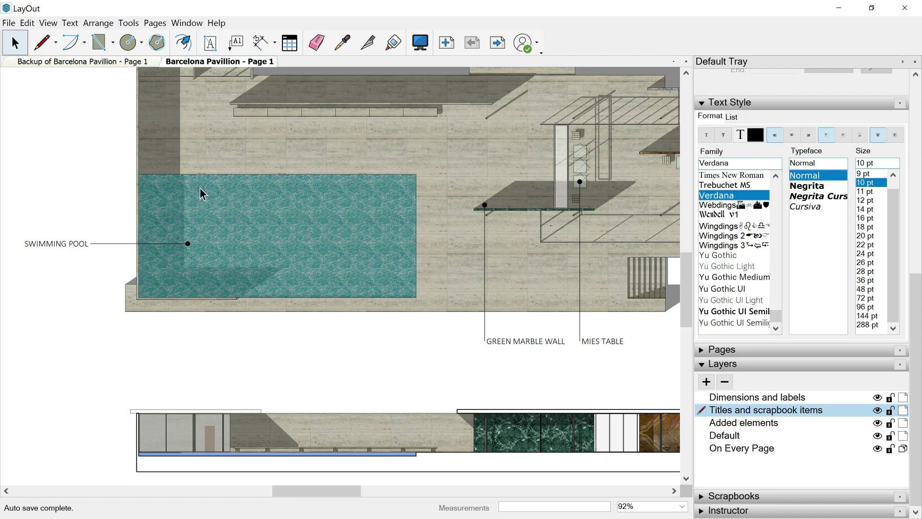
# Add the title "PLAN FLOOR" below the floor plan in Verdana, Negrita typeface, 10 pt.
pyautogui.click(210, 42)
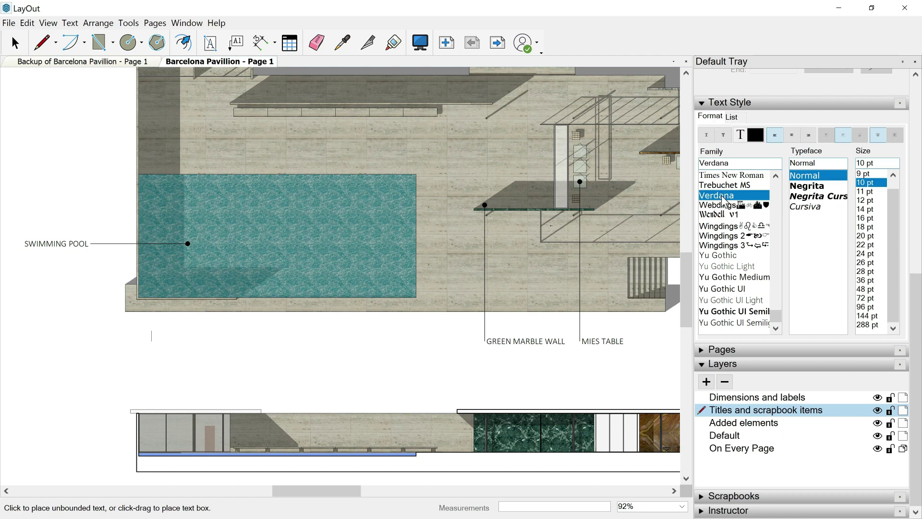
pyautogui.click(807, 186)
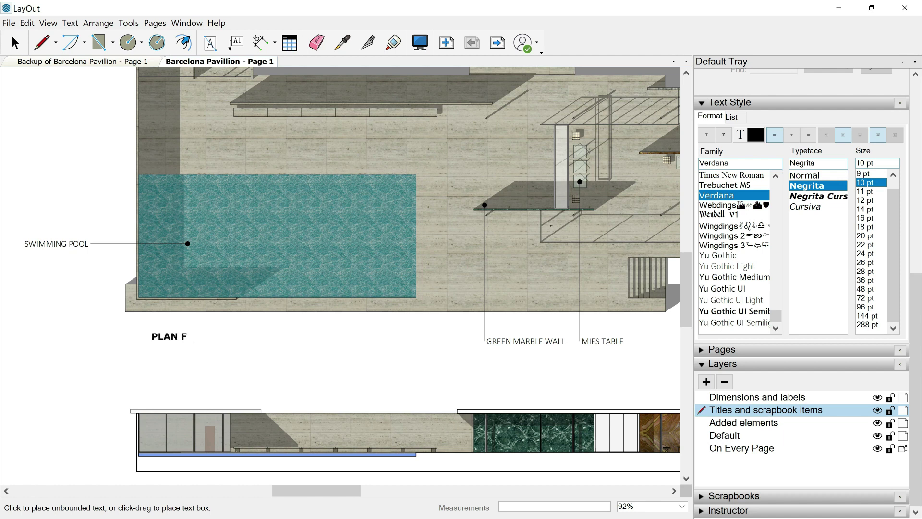
pyautogui.write('OR')
pyautogui.press('Escape')
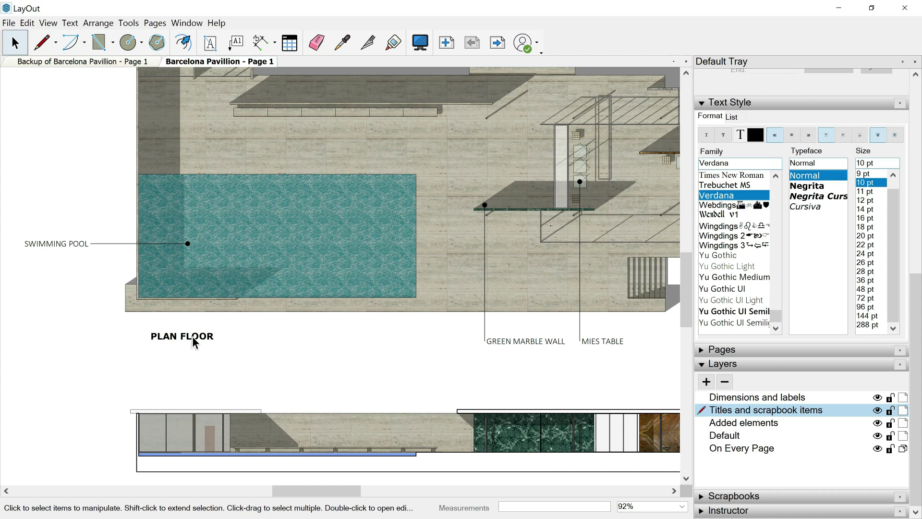
# Enlarge the PLAN FLOOR text box and try centre and right alignment, plus top, middle and bottom vertical anchoring.
pyautogui.click(192, 336)
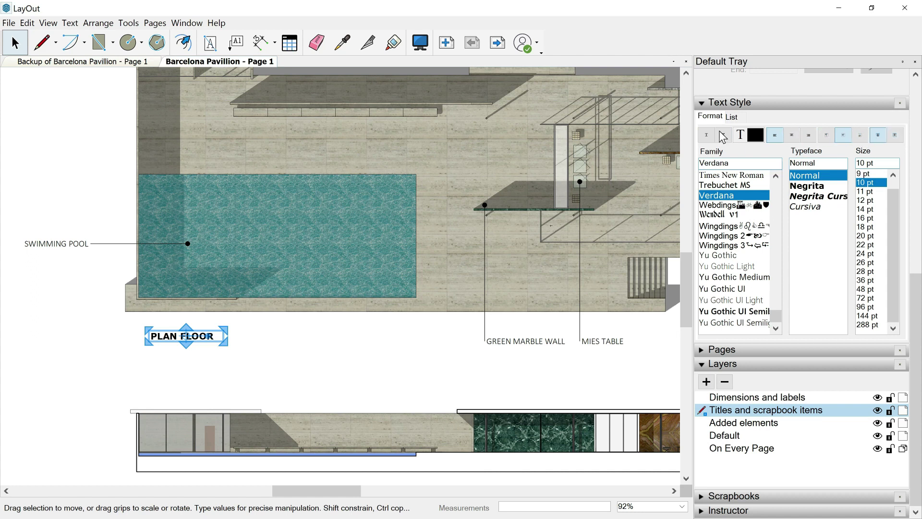
pyautogui.moveTo(226, 344); pyautogui.dragTo(313, 362)
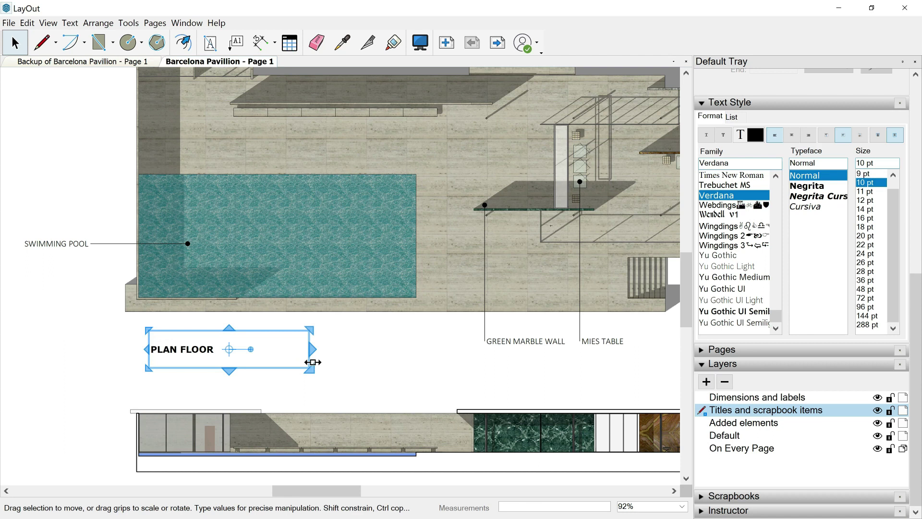
pyautogui.click(790, 137)
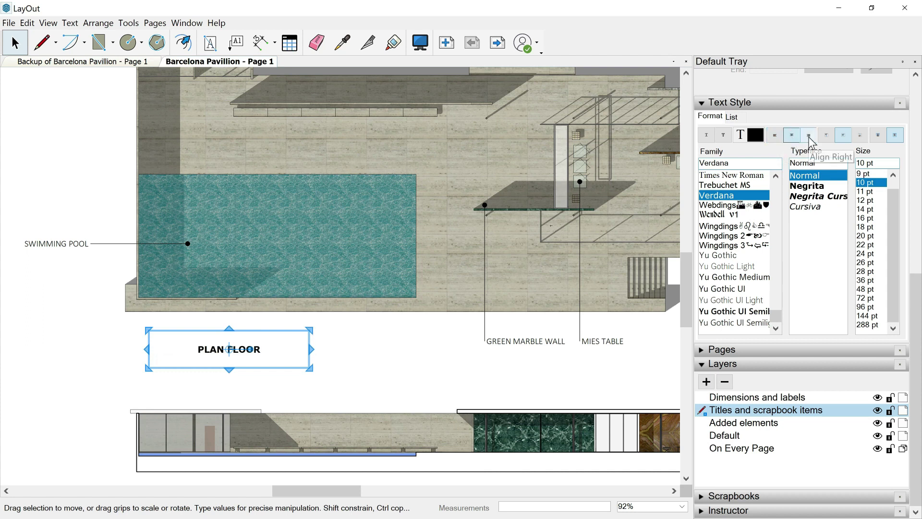
pyautogui.click(809, 137)
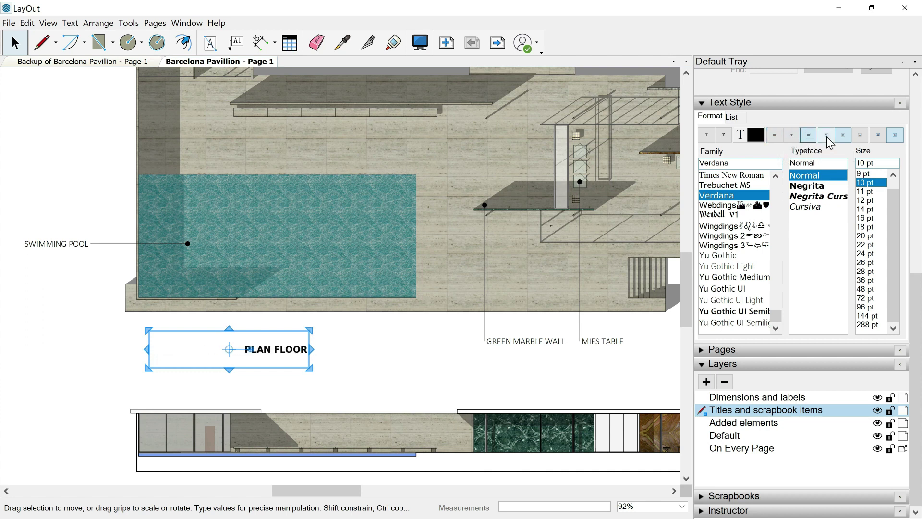
pyautogui.click(826, 136)
pyautogui.click(842, 137)
pyautogui.click(858, 137)
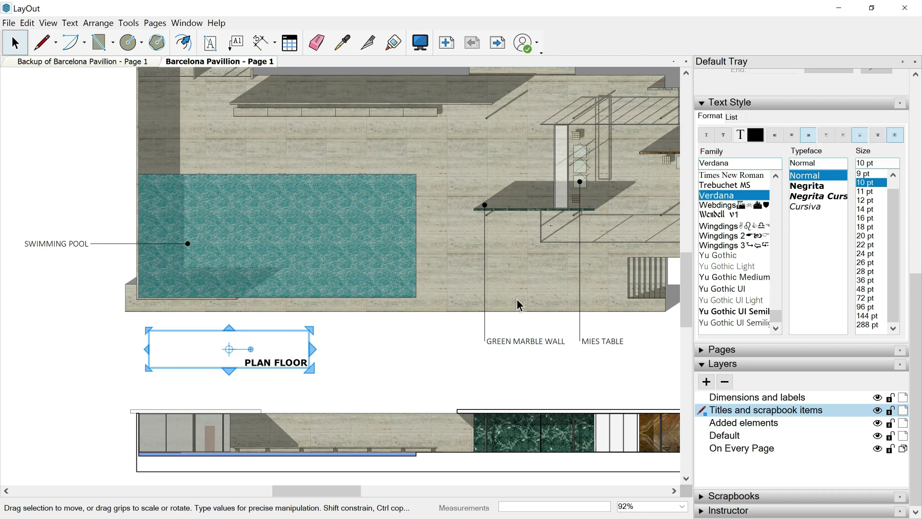
# Make the PLAN FLOOR title unbounded and left-aligned, and move it beneath the plan's lower-left corner.
pyautogui.click(879, 137)
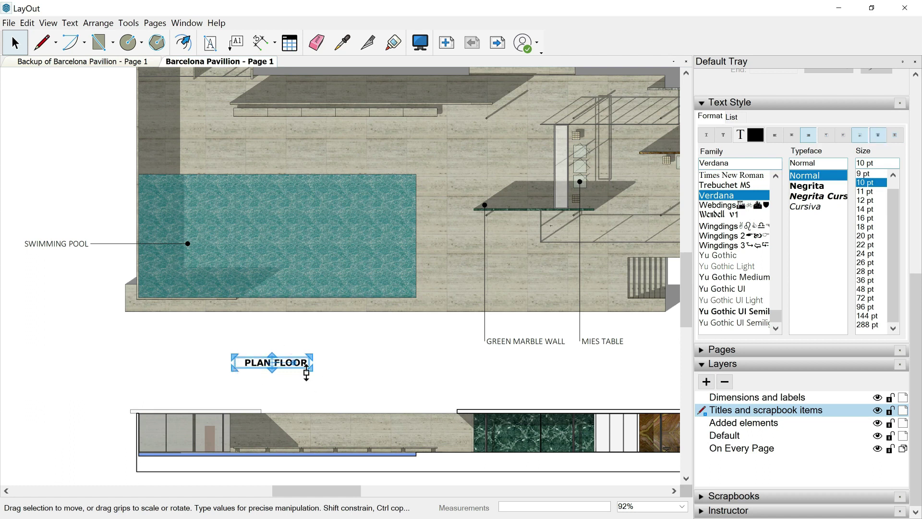
pyautogui.click(774, 135)
pyautogui.moveTo(264, 350); pyautogui.dragTo(164, 336)
# Lock the floor plan viewport and the elevation viewport below it.
pyautogui.scroll(-1, 114, 290)
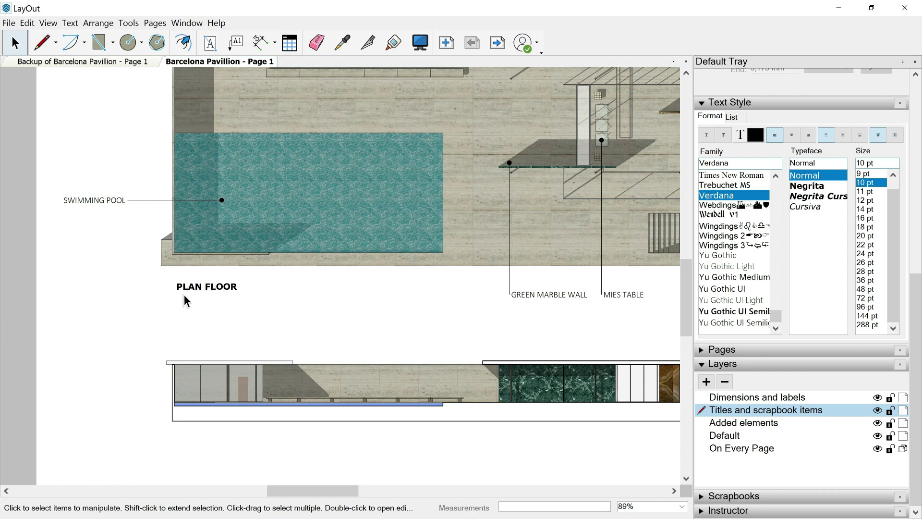
pyautogui.click(177, 252)
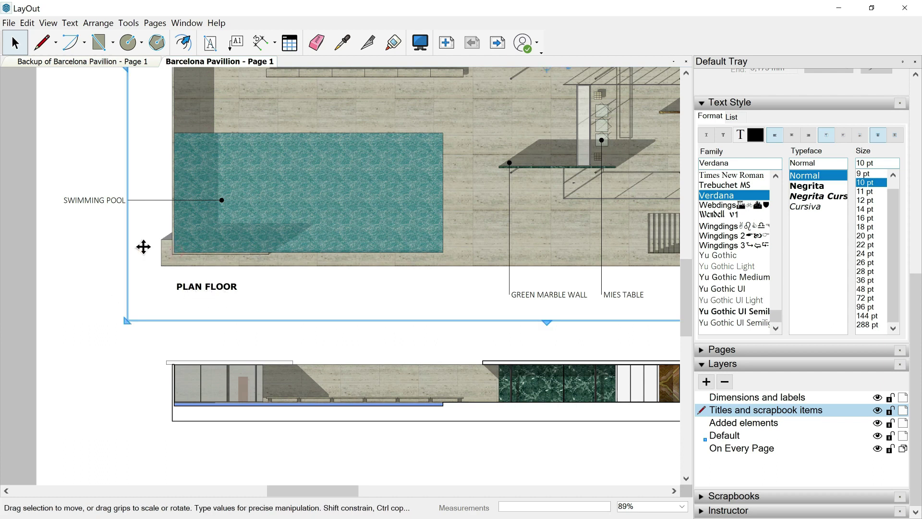
pyautogui.rightClick(128, 244)
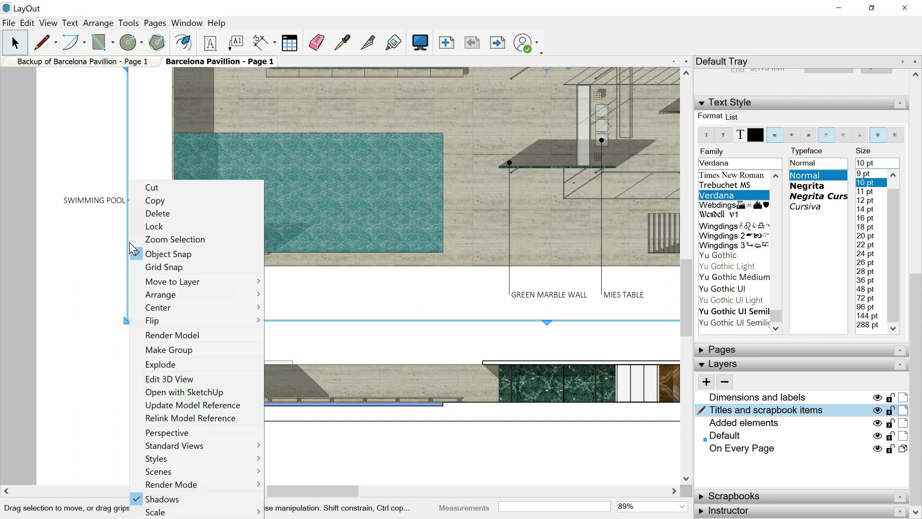
pyautogui.click(150, 227)
pyautogui.click(177, 367)
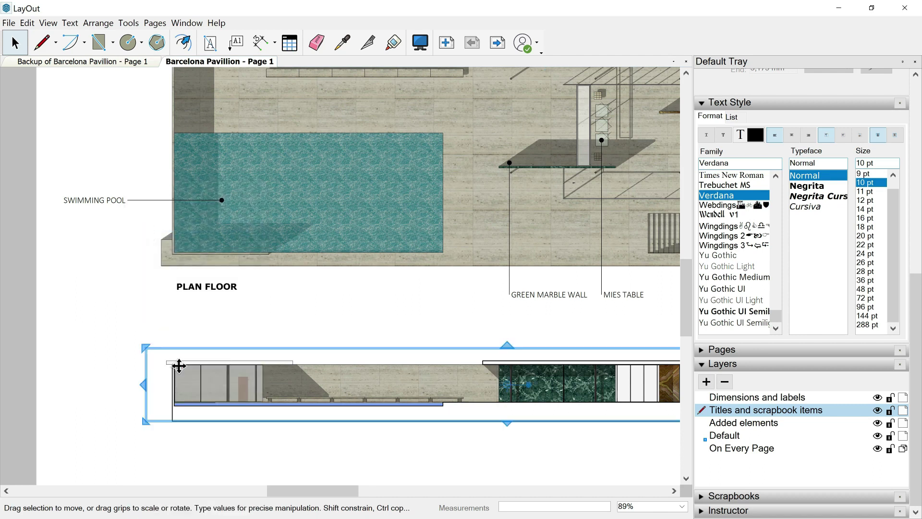
pyautogui.rightClick(166, 348)
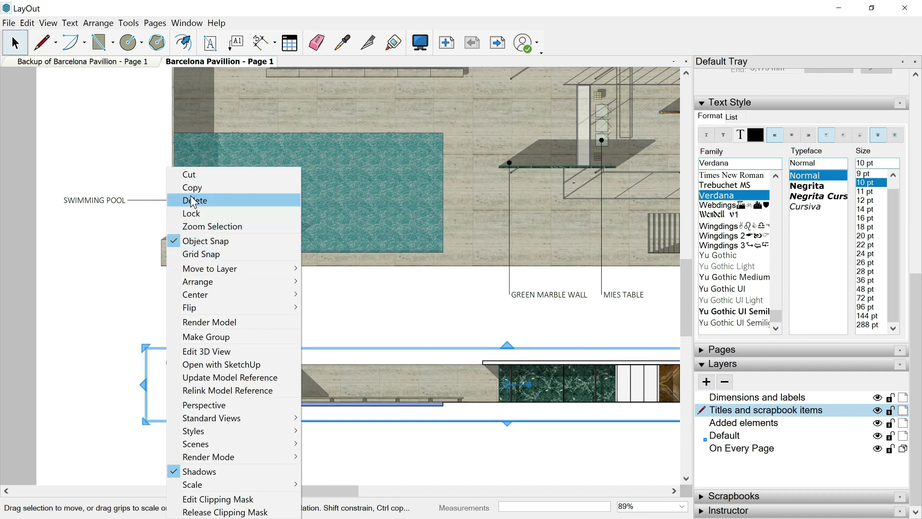
pyautogui.click(197, 212)
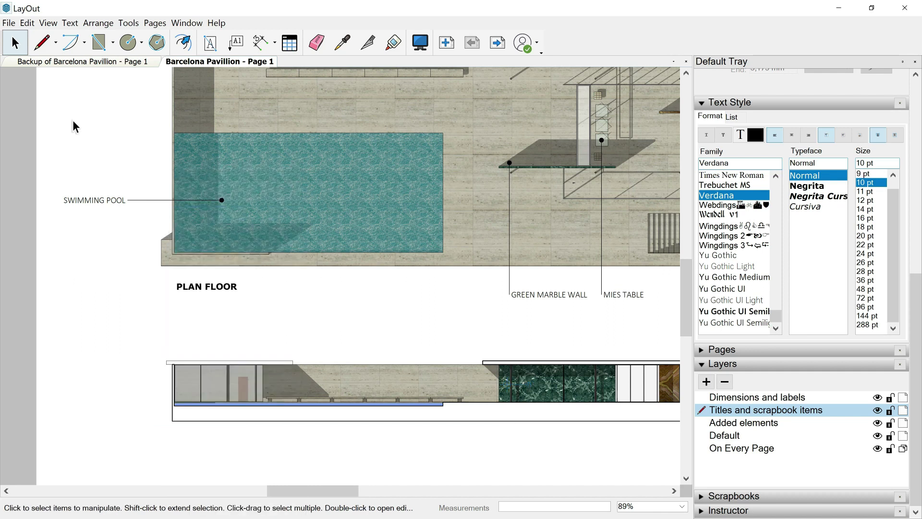
# Draw a horizontal black 0,80 pt line with stroke on and fill off, just beneath the PLAN FLOOR title.
pyautogui.click(42, 43)
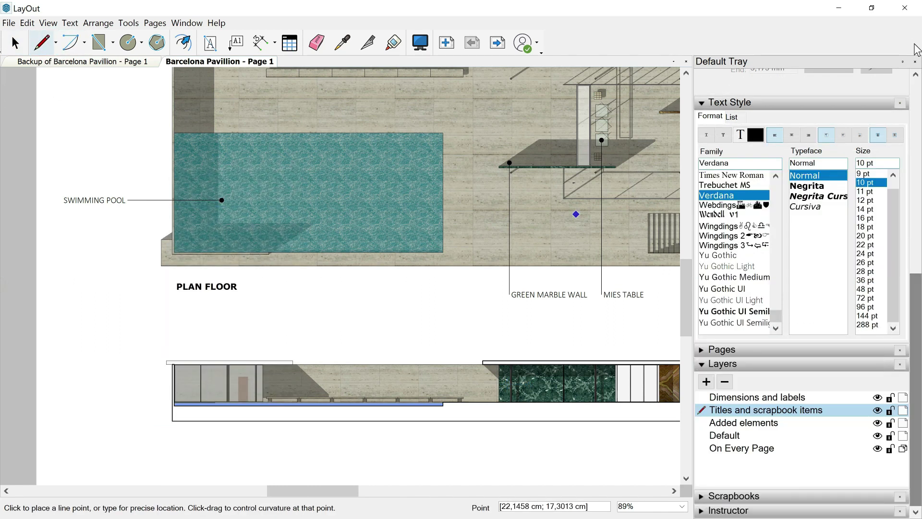
pyautogui.scroll(10, 911, 248)
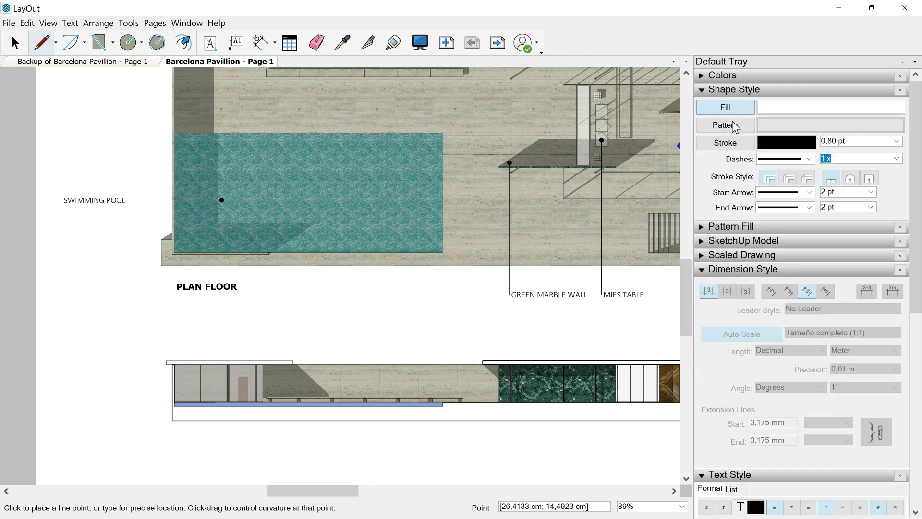
pyautogui.click(726, 143)
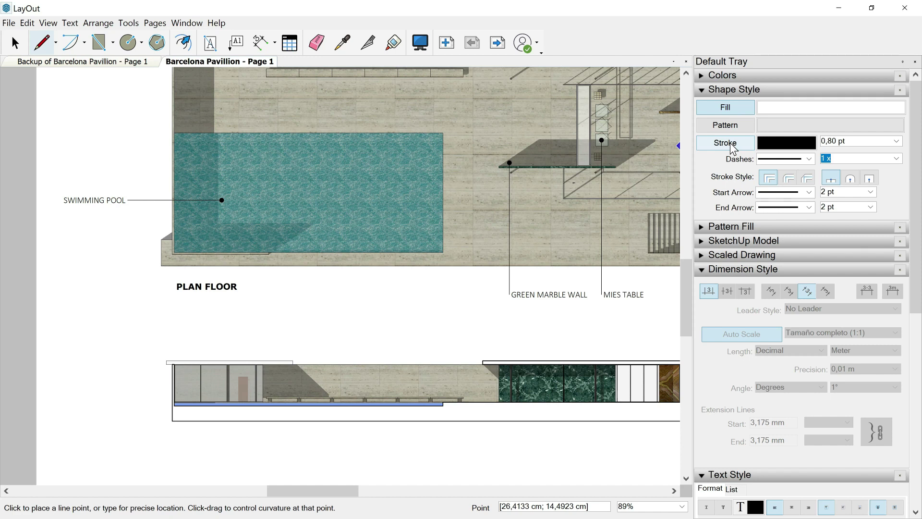
pyautogui.click(734, 147)
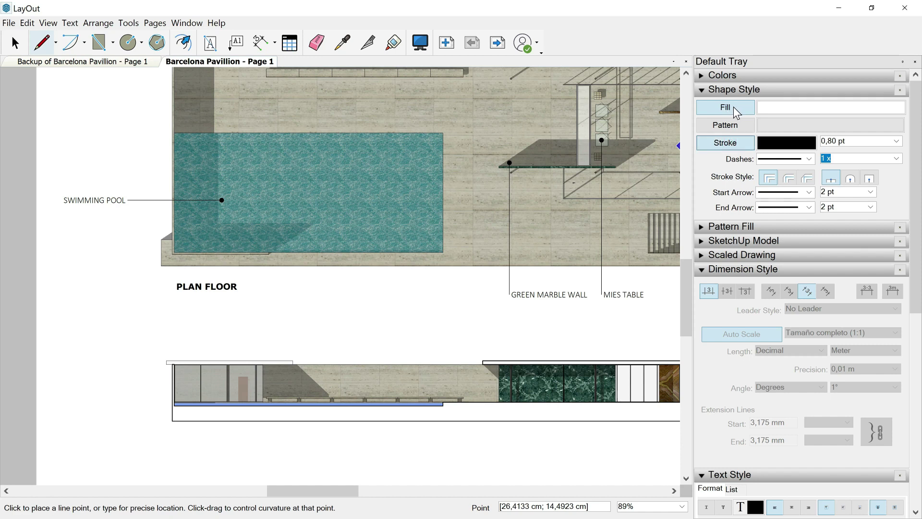
pyautogui.scroll(5, 174, 291)
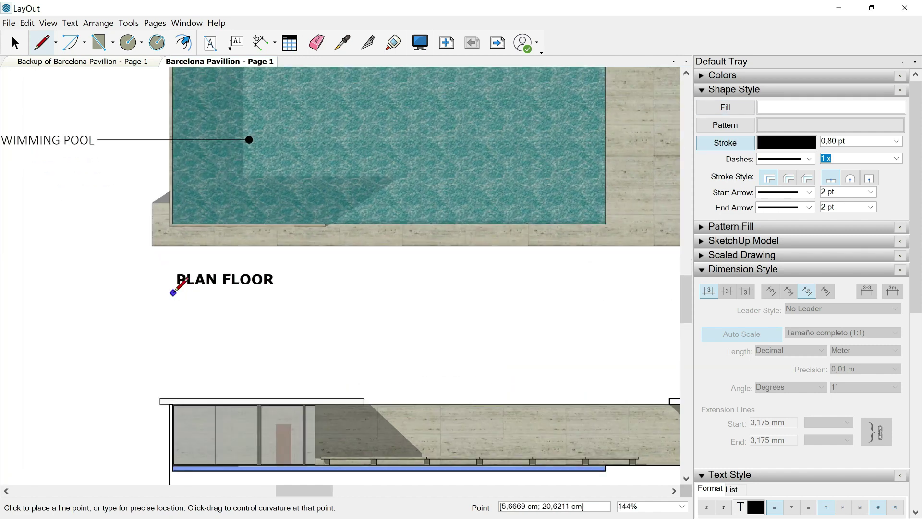
pyautogui.click(173, 293)
pyautogui.click(280, 293)
pyautogui.press('Escape')
pyautogui.press('space')
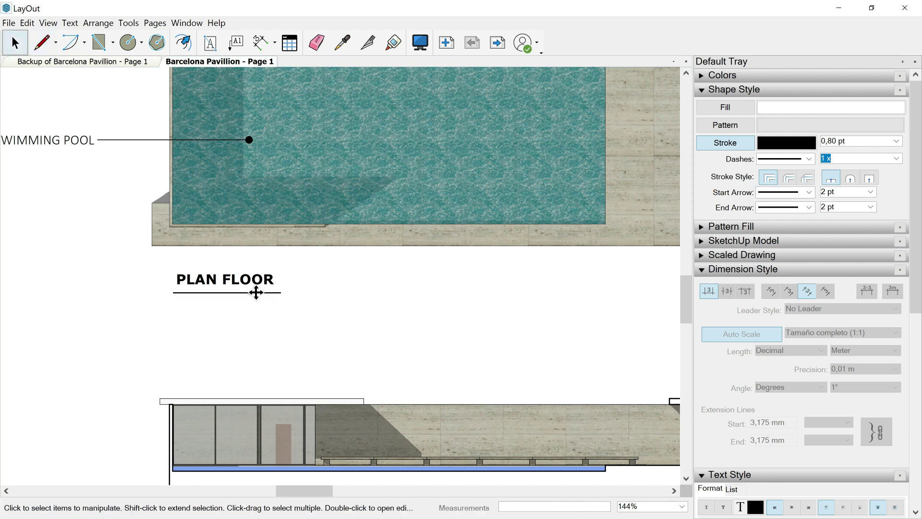
# Set the stroke width of the line beneath the PLAN FLOOR title to 1 pt.
pyautogui.click(256, 292)
pyautogui.click(895, 142)
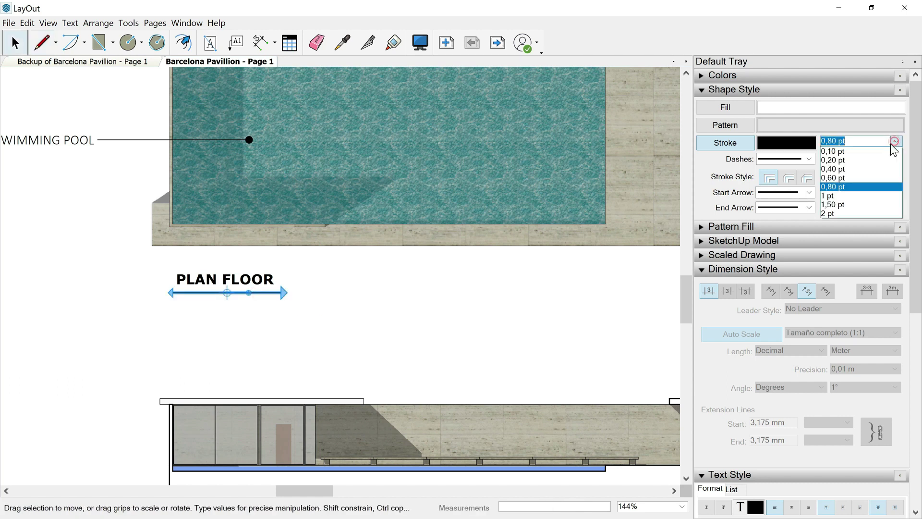
pyautogui.click(833, 195)
pyautogui.click(200, 301)
# Duplicate the PLAN FLOOR title below its underline, set the copy's typeface to Normal and change its text to 1/200.
pyautogui.click(201, 279)
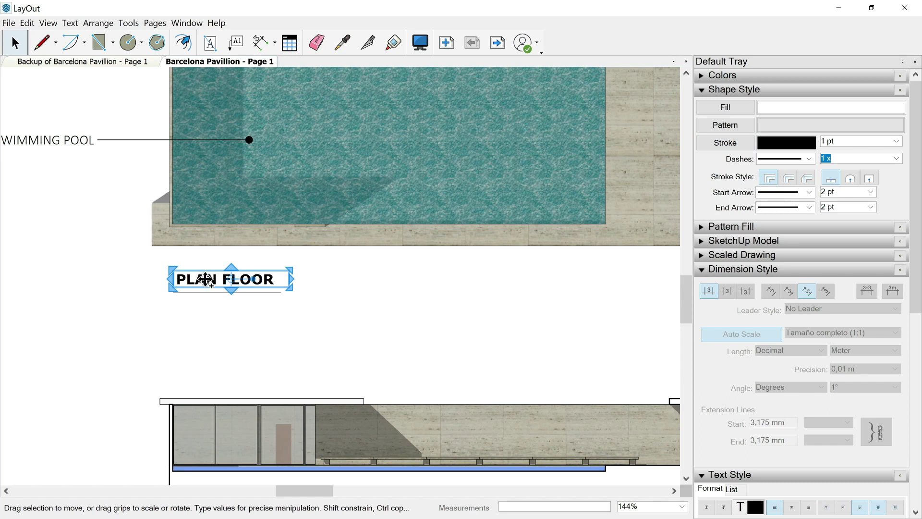
pyautogui.keyDown('ctrl'); pyautogui.moveTo(206, 278); pyautogui.dragTo(204, 310); pyautogui.keyUp('ctrl')
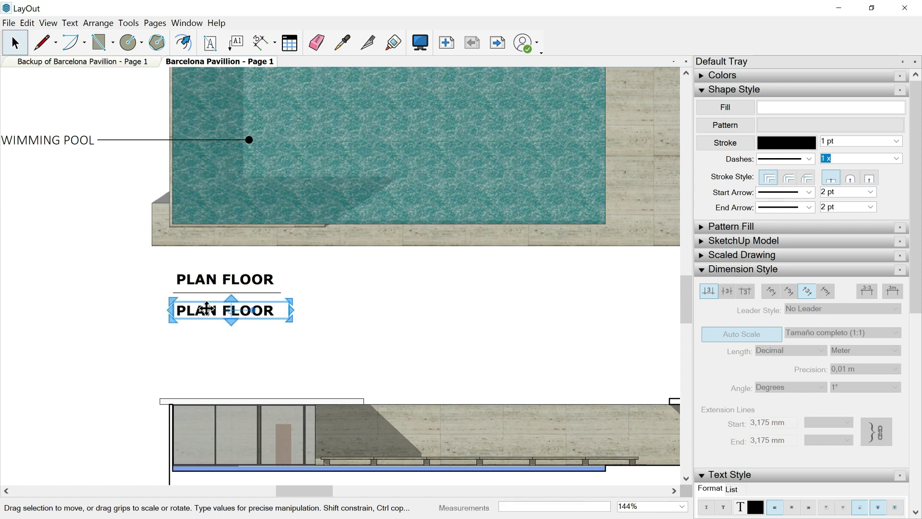
pyautogui.doubleClick(206, 309)
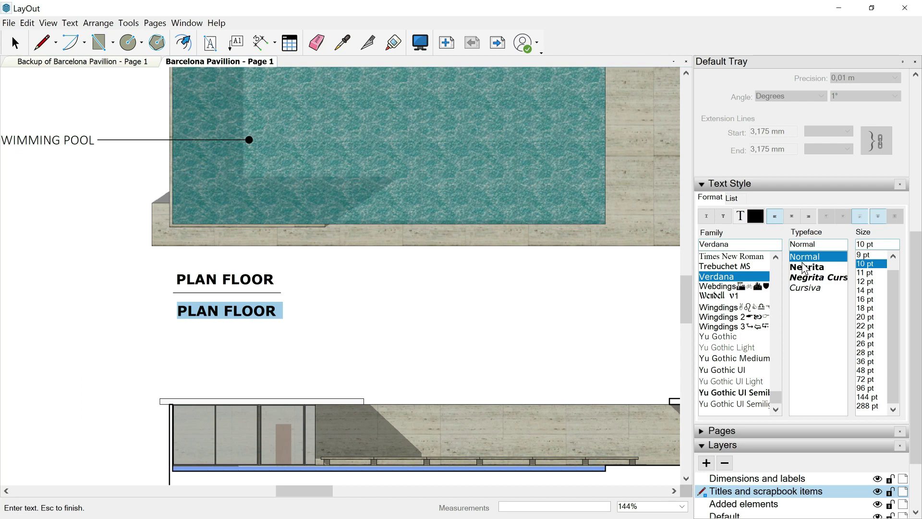
pyautogui.click(808, 261)
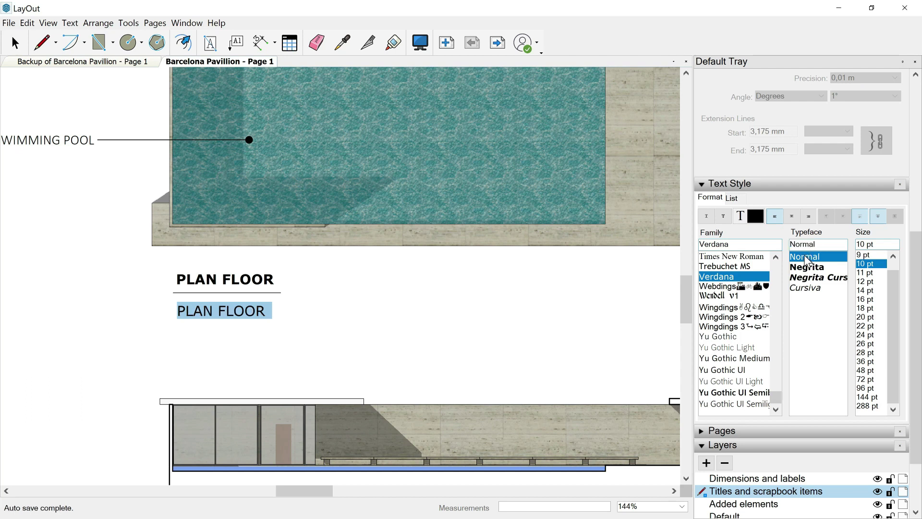
pyautogui.write('1')
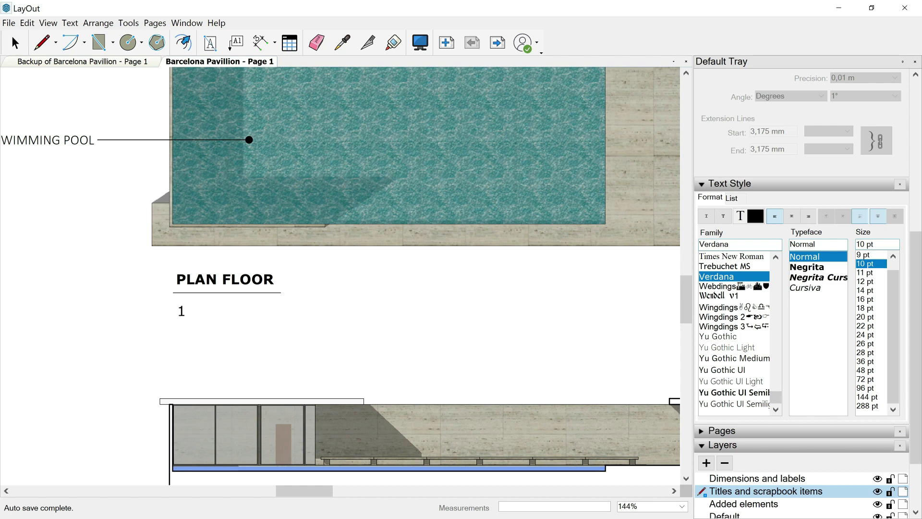
pyautogui.write('/200')
pyautogui.click(135, 339)
pyautogui.press('space')
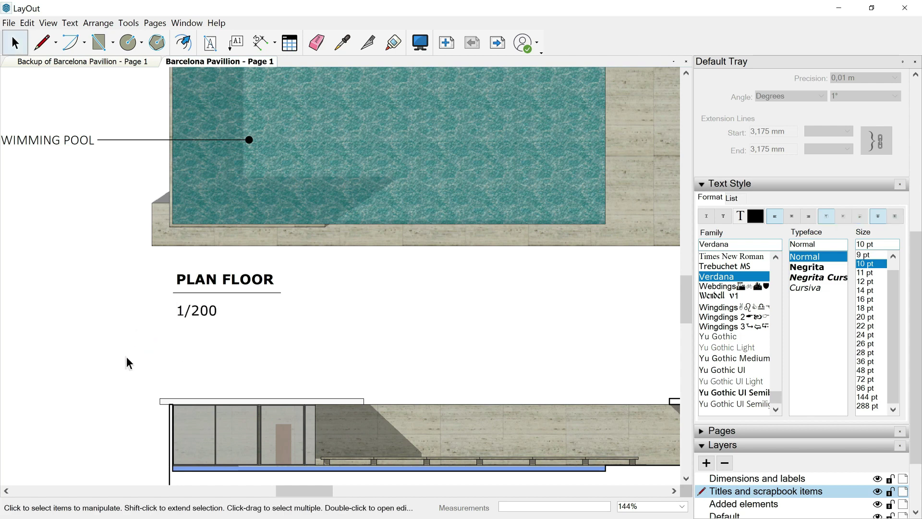
# Move the 1/200 text and the PLAN FLOOR title closer to the underline between them.
pyautogui.click(201, 311)
pyautogui.scroll(3, 207, 312)
pyautogui.scroll(3, 207, 312)
pyautogui.moveTo(211, 305); pyautogui.dragTo(213, 291)
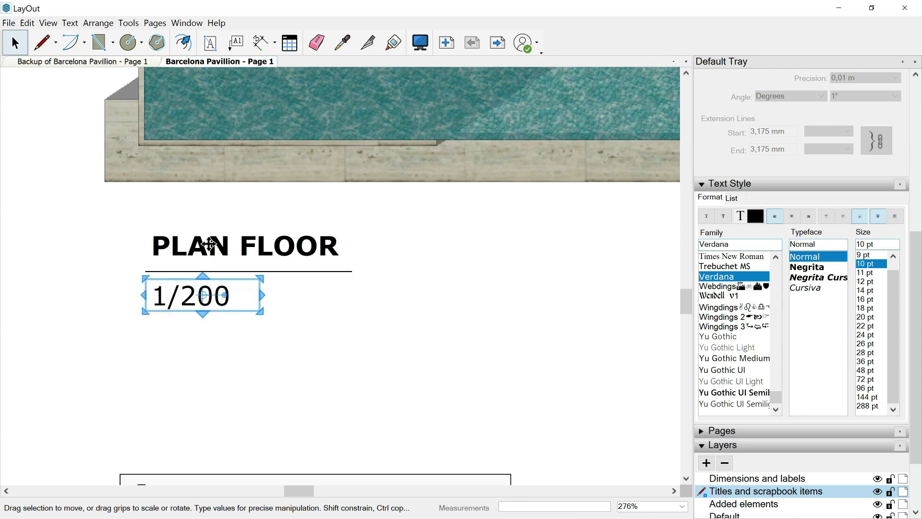
pyautogui.moveTo(211, 239); pyautogui.dragTo(221, 238)
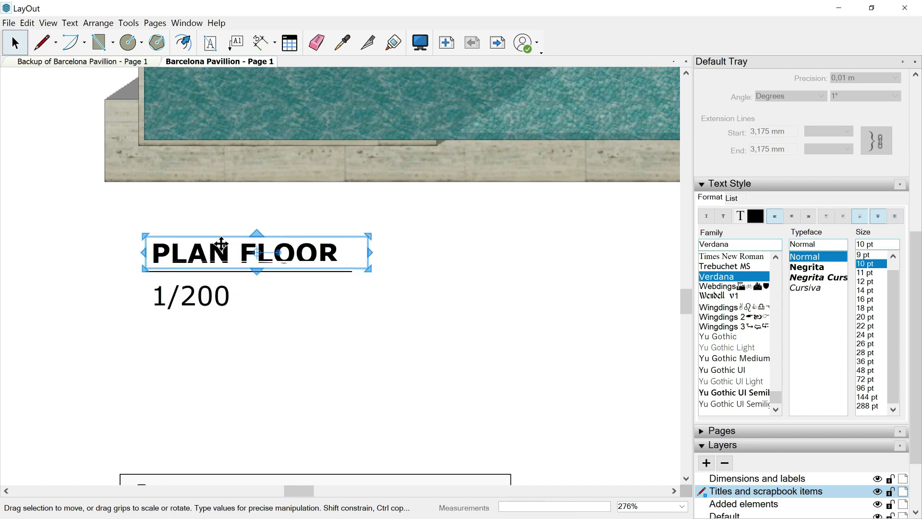
pyautogui.click(346, 344)
# Group the PLAN FLOOR title, its underline and the 1/200 text, and move the group slightly closer to the plan.
pyautogui.scroll(-3, 346, 344)
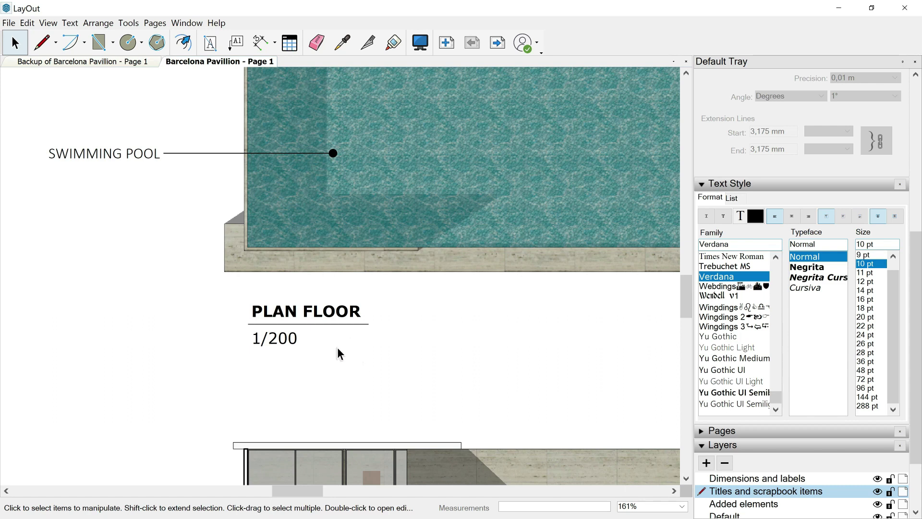
pyautogui.moveTo(339, 355); pyautogui.dragTo(242, 300)
pyautogui.rightClick(294, 316)
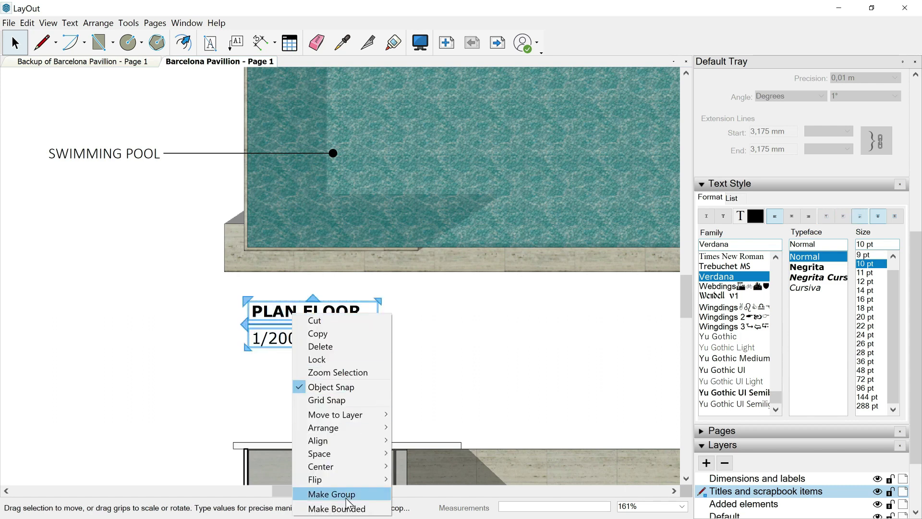
pyautogui.click(331, 494)
pyautogui.click(302, 328)
pyautogui.click(302, 328)
pyautogui.moveTo(319, 322); pyautogui.dragTo(396, 326)
pyautogui.scroll(-3, 201, 303)
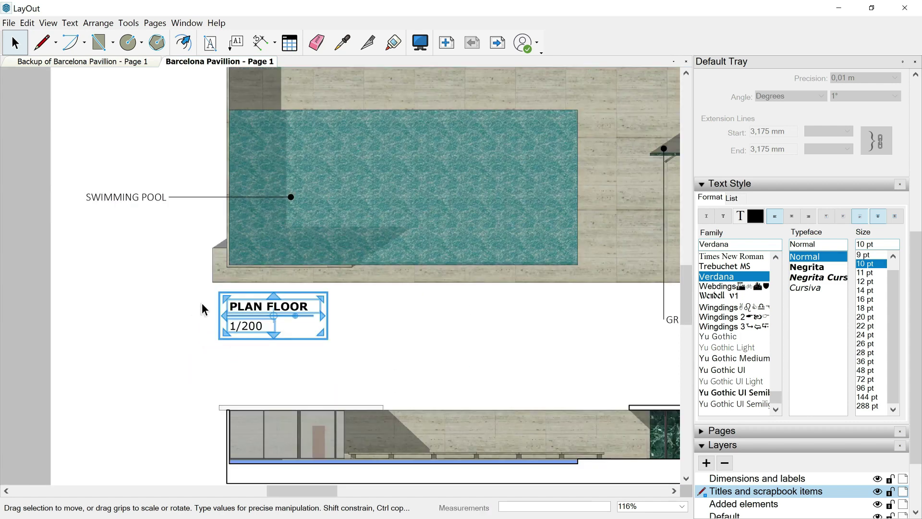
# Remove the Scrapbooks panel from the tray and show it again.
pyautogui.scroll(-3, 198, 307)
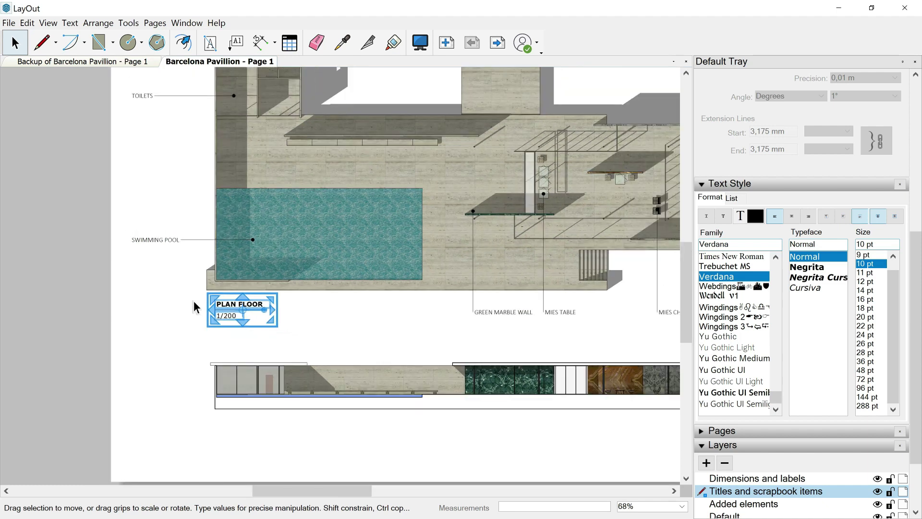
pyautogui.scroll(-2, 195, 306)
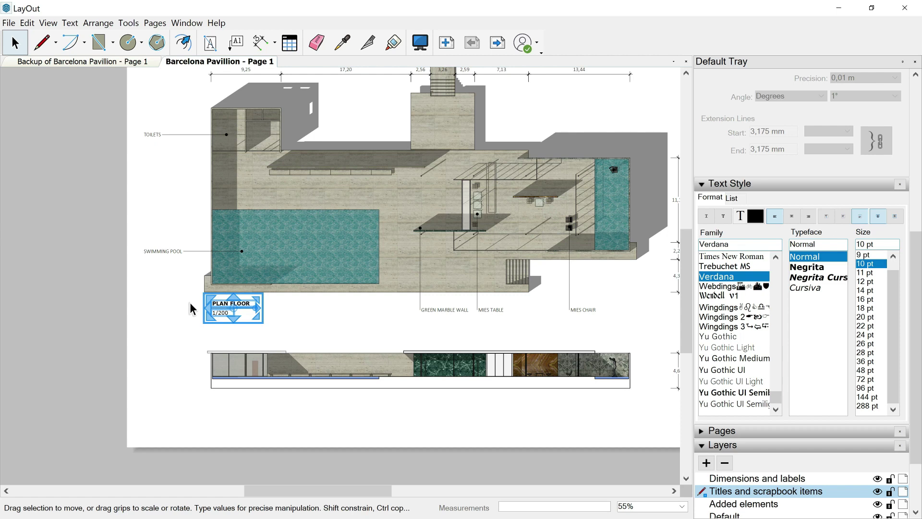
pyautogui.scroll(-3, 918, 354)
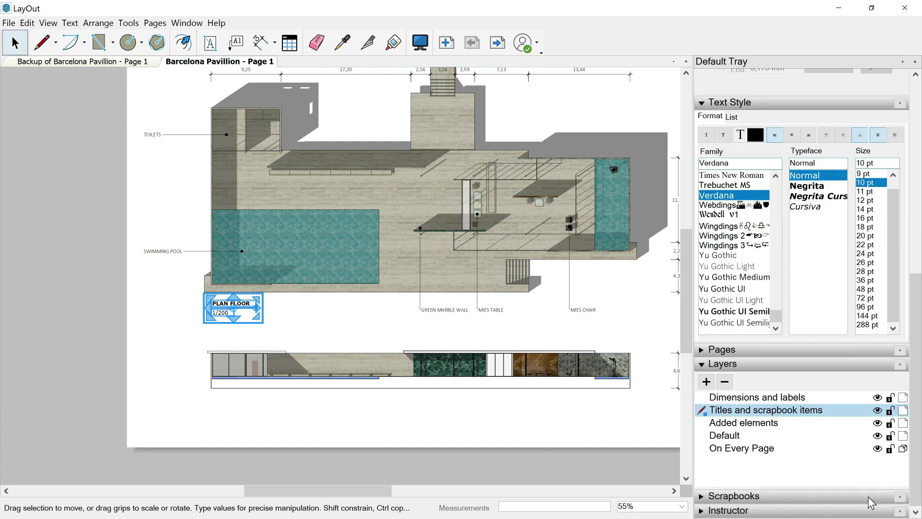
pyautogui.click(900, 497)
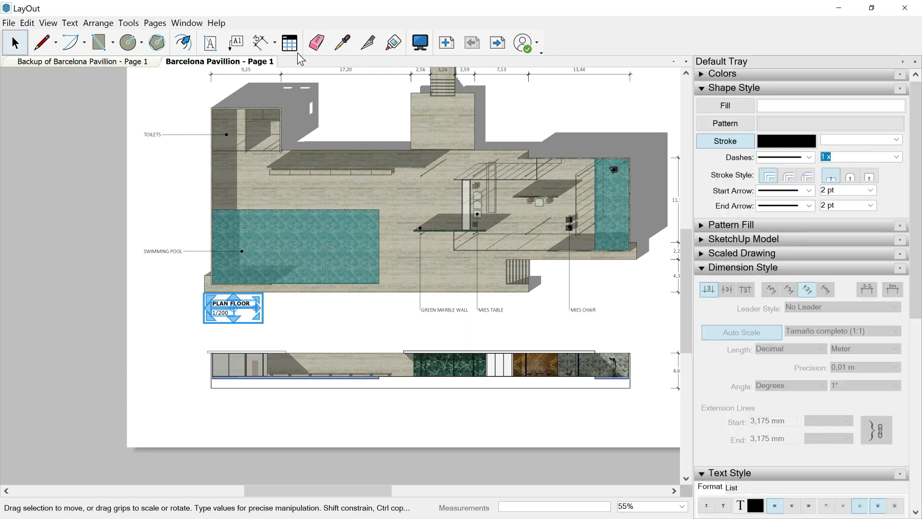
pyautogui.click(187, 23)
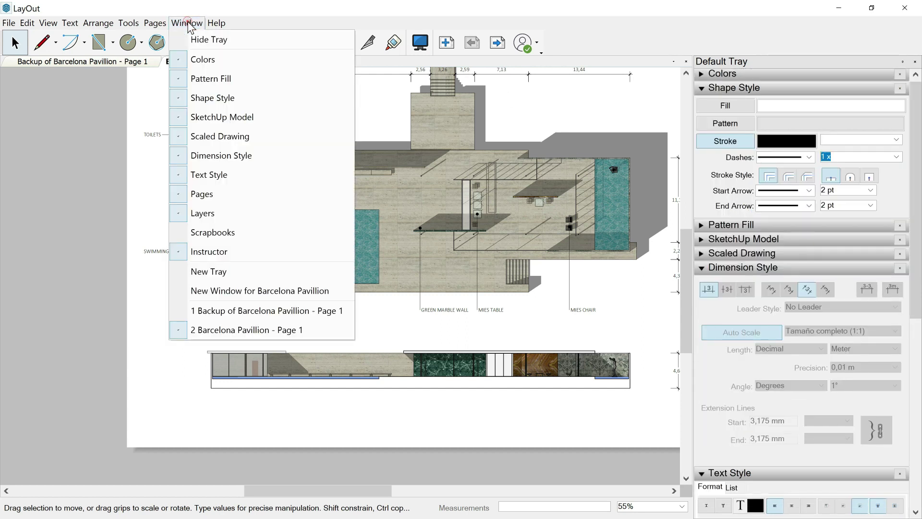
pyautogui.click(213, 233)
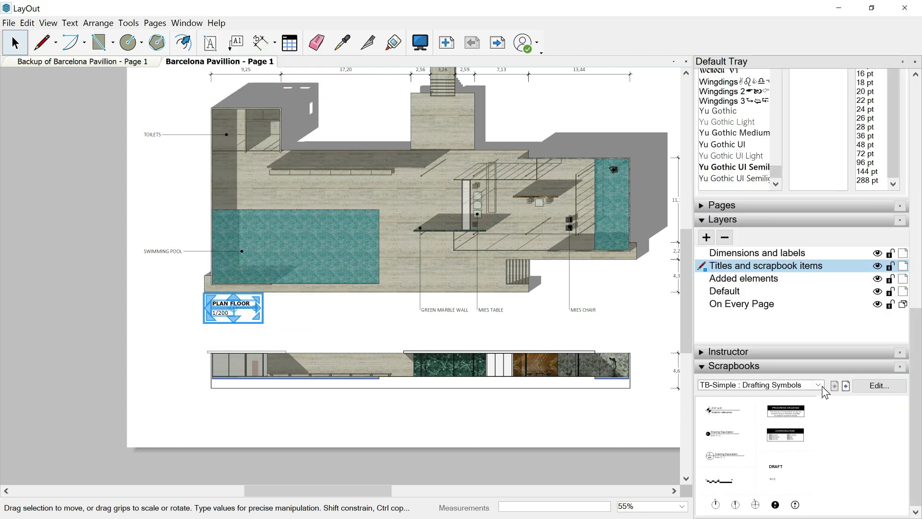
# Browse the TB-Simple scrapbook to its Auto-Text Enabled page and place the black-circle <SceneName> drawing title right of the PLAN FLOOR title.
pyautogui.click(819, 387)
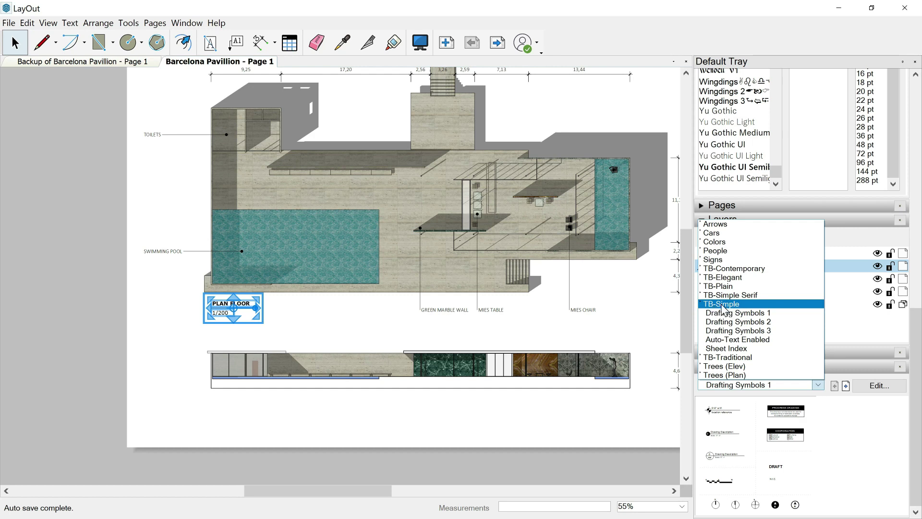
pyautogui.click(737, 307)
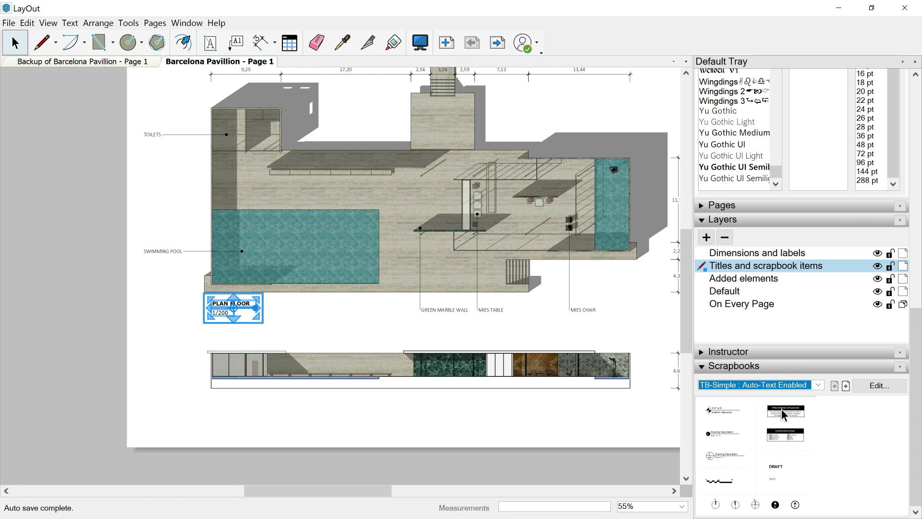
pyautogui.click(819, 387)
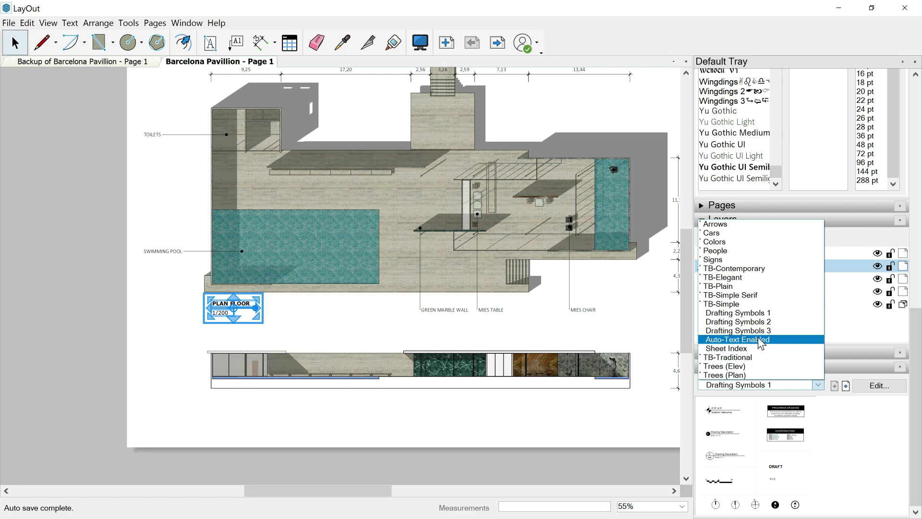
pyautogui.click(818, 384)
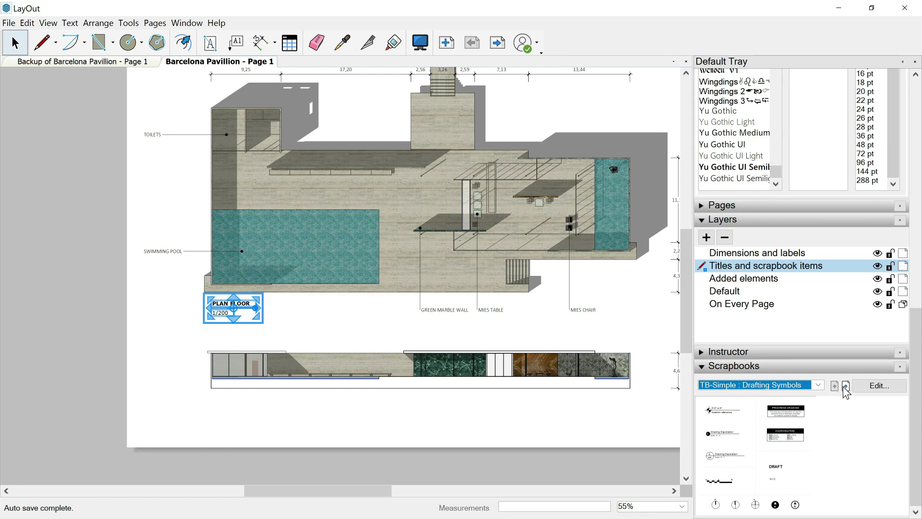
pyautogui.click(846, 386)
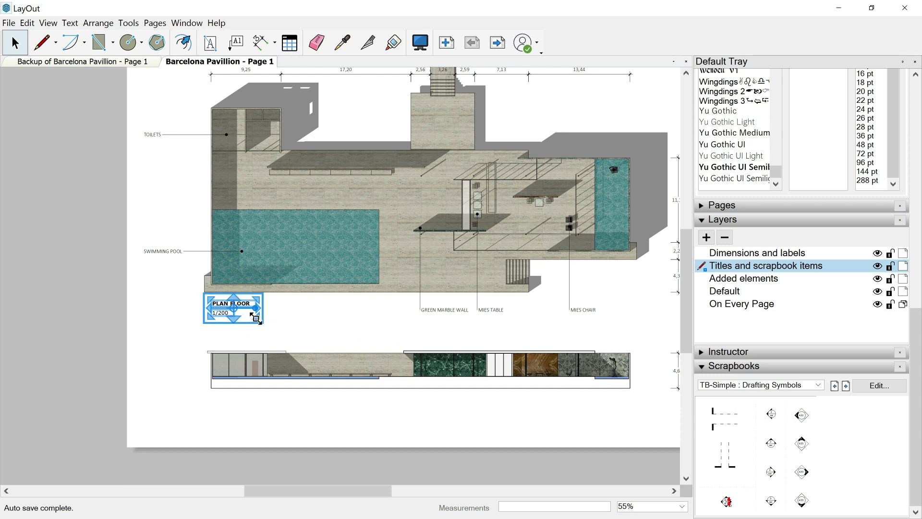
pyautogui.click(846, 385)
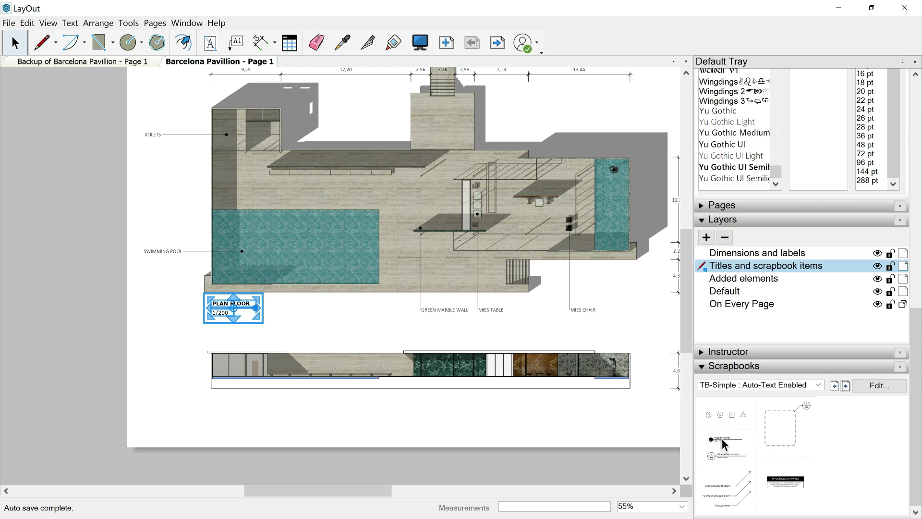
pyautogui.moveTo(721, 438); pyautogui.dragTo(412, 359)
pyautogui.moveTo(298, 309); pyautogui.dragTo(298, 319)
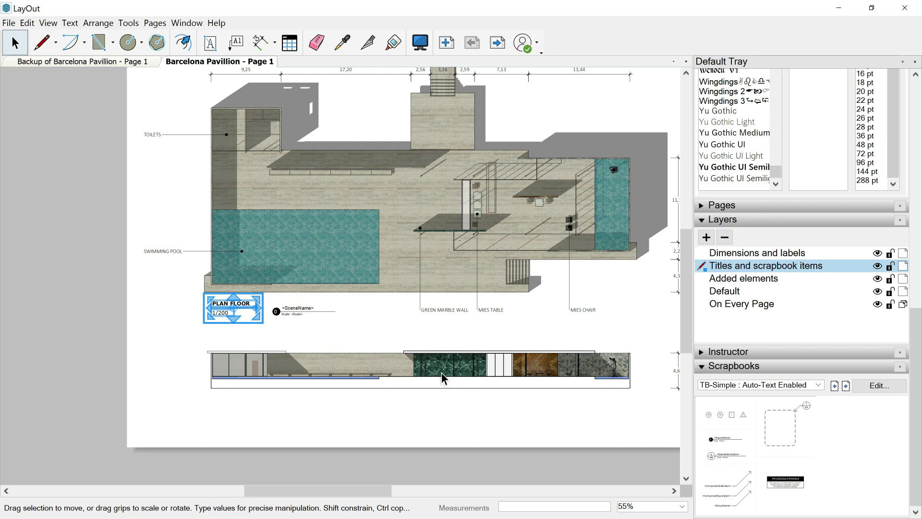
# Open the placed scrapbook title group for editing and replace its <SceneName> text with GROUND FLOOR.
pyautogui.scroll(3, 280, 313)
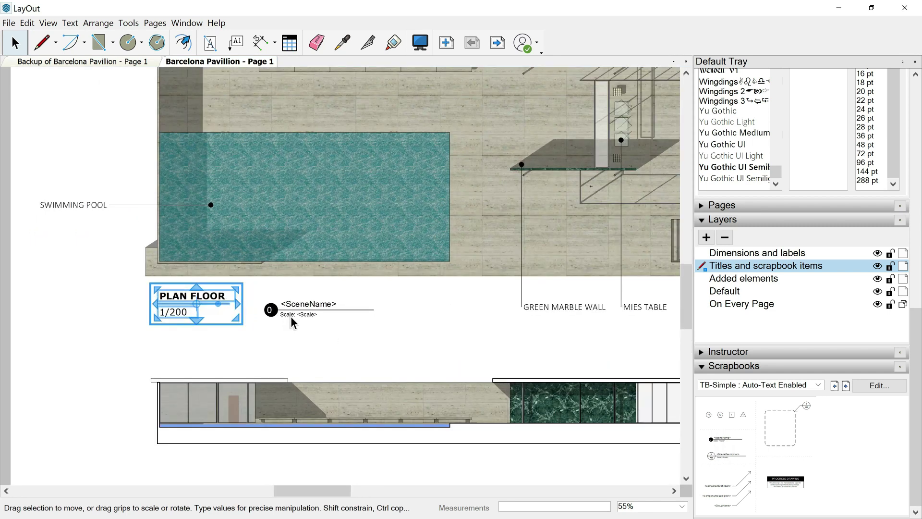
pyautogui.scroll(3, 291, 317)
pyautogui.click(308, 292)
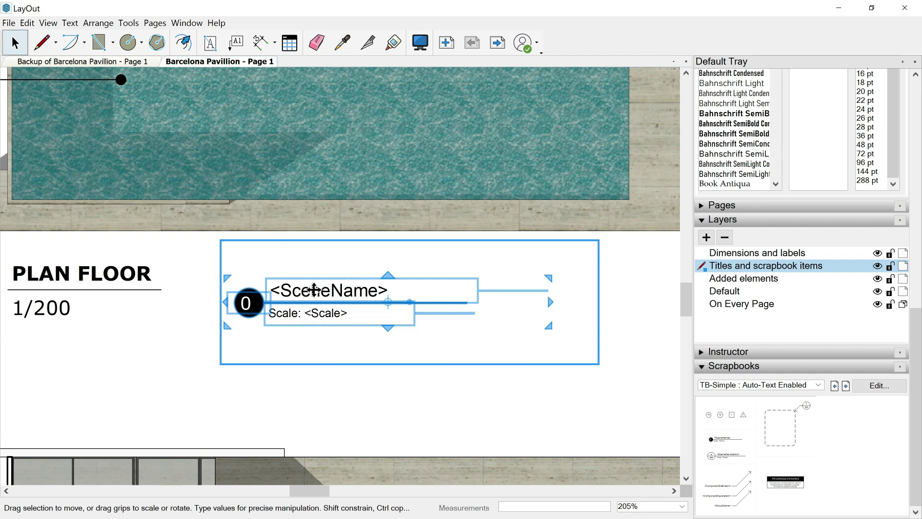
pyautogui.doubleClick(314, 290)
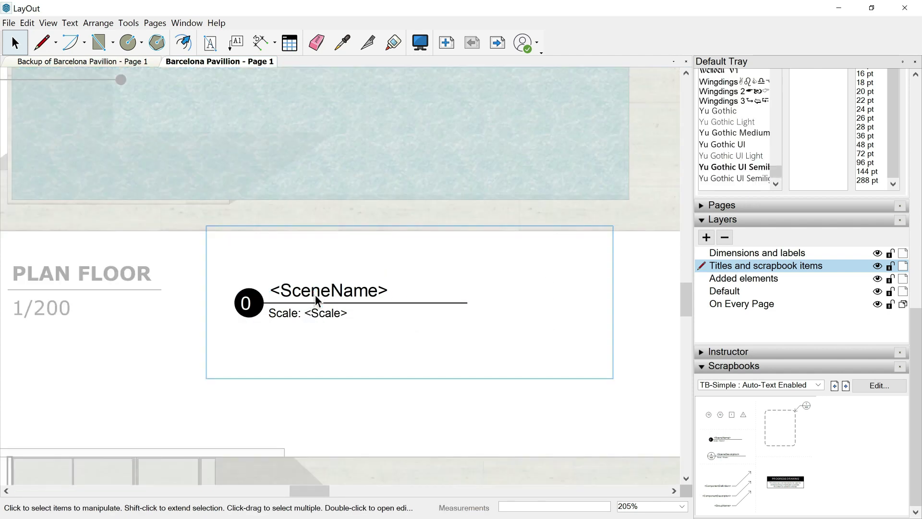
pyautogui.click(316, 297)
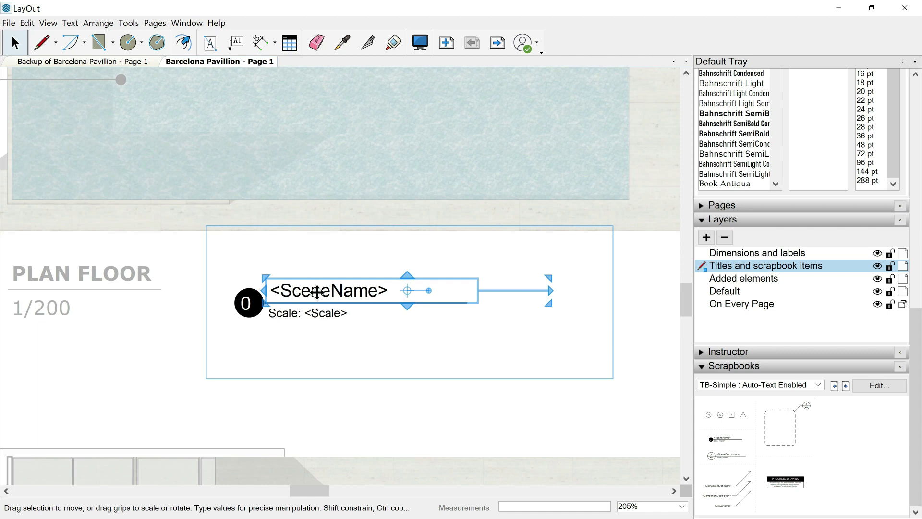
pyautogui.doubleClick(316, 291)
pyautogui.write('GROU')
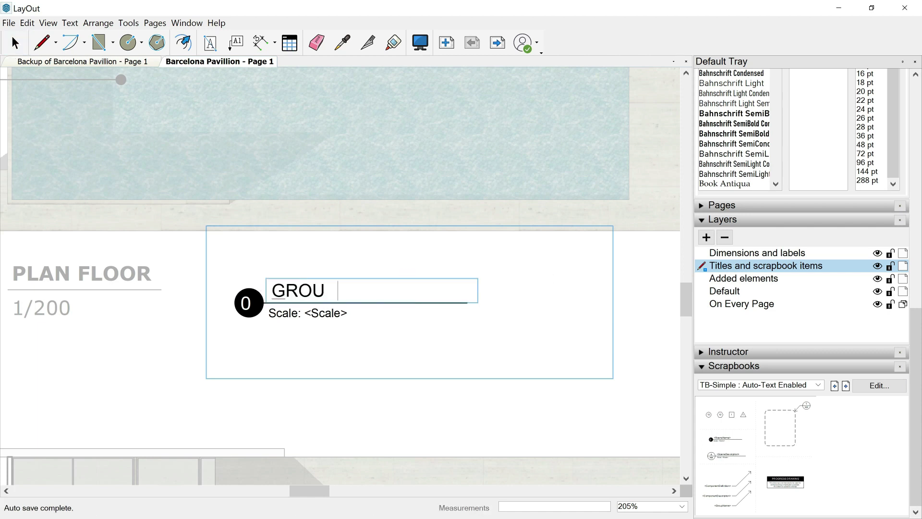
pyautogui.write('ND FLOOR')
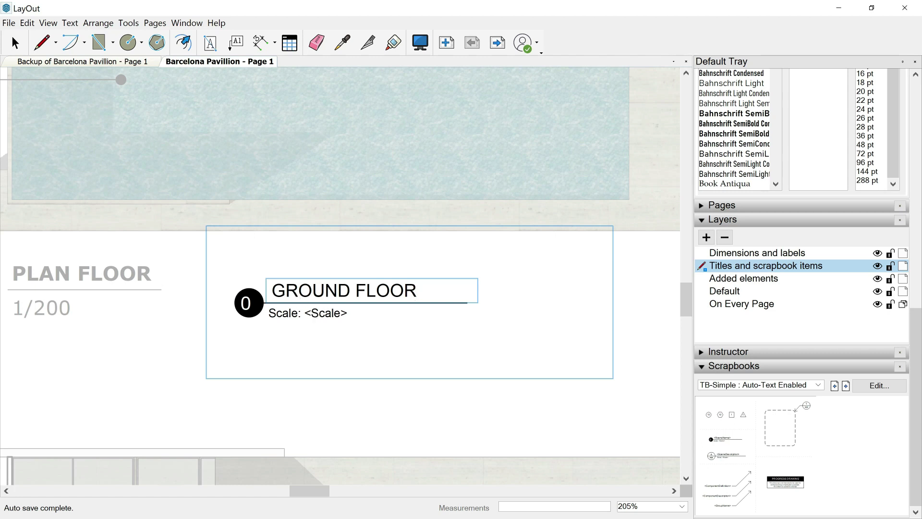
pyautogui.click(327, 316)
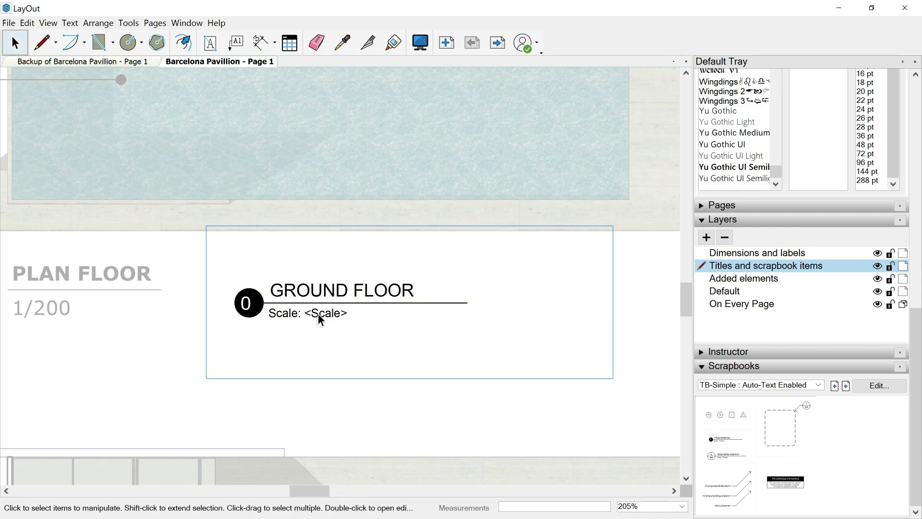
# Change the scale text beneath GROUND FLOOR to Scale: 1/200.
pyautogui.doubleClick(319, 315)
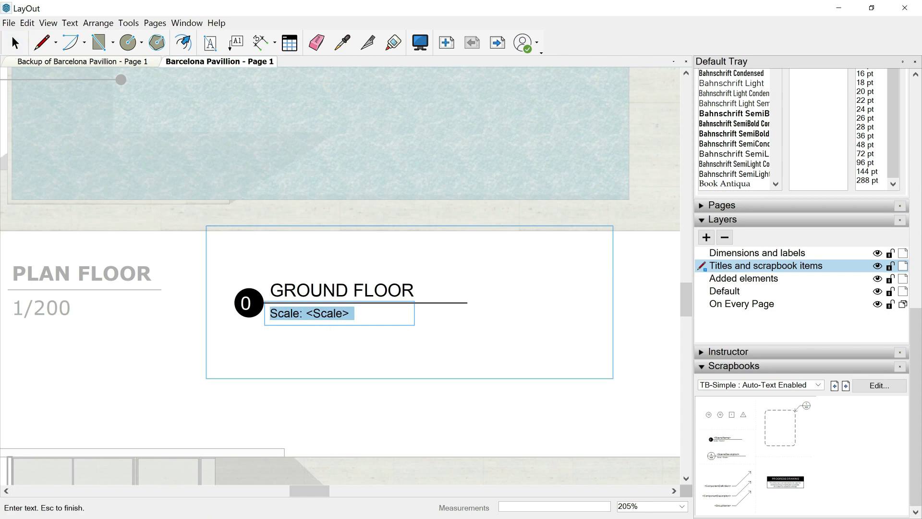
pyautogui.write('Scale:')
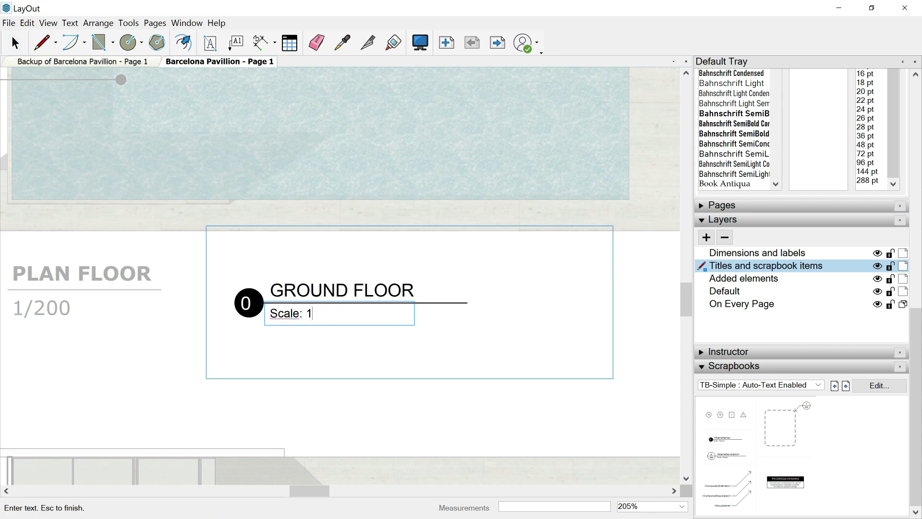
pyautogui.click(331, 341)
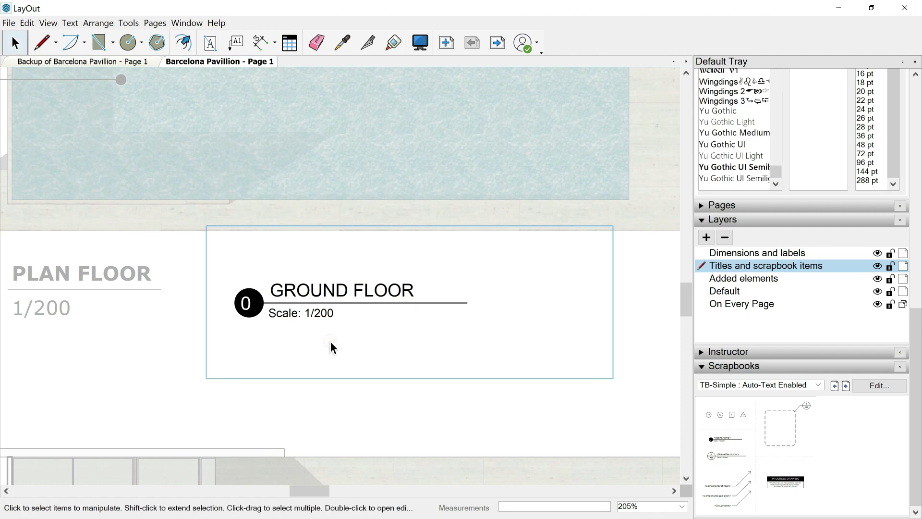
# Replace the <Fig#> text in the GROUND FLOOR title's black circle with 1 and close the title group.
pyautogui.doubleClick(249, 302)
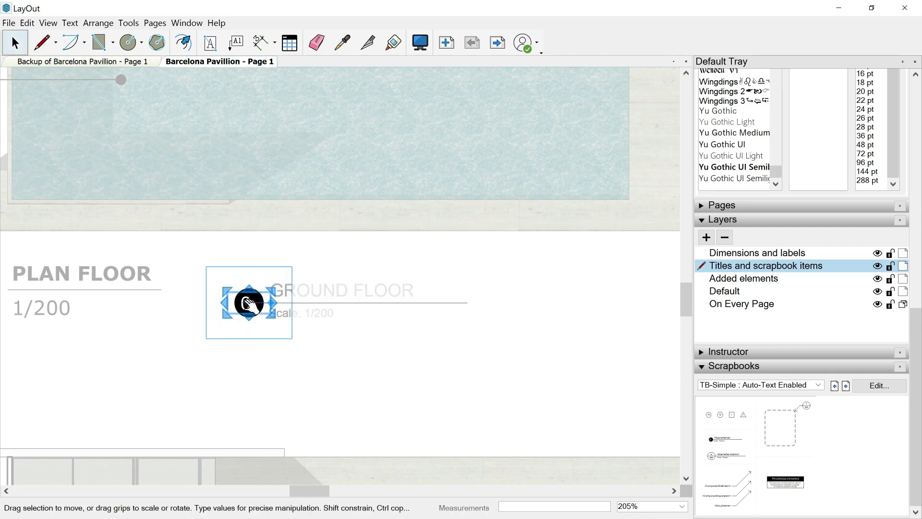
pyautogui.doubleClick(249, 302)
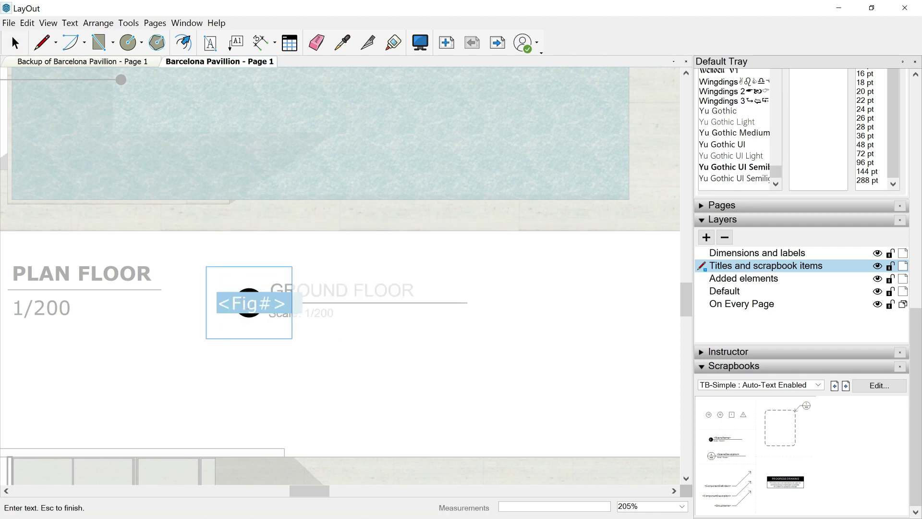
pyautogui.press('Escape')
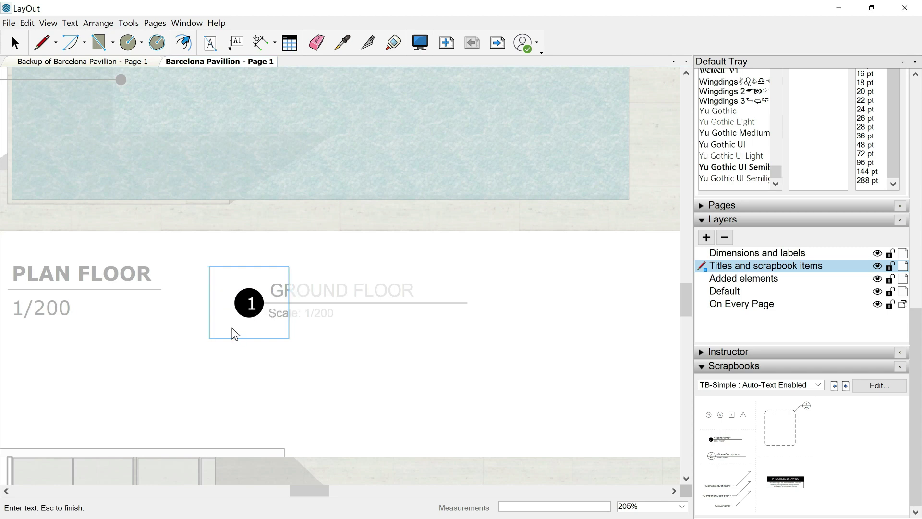
pyautogui.press('space')
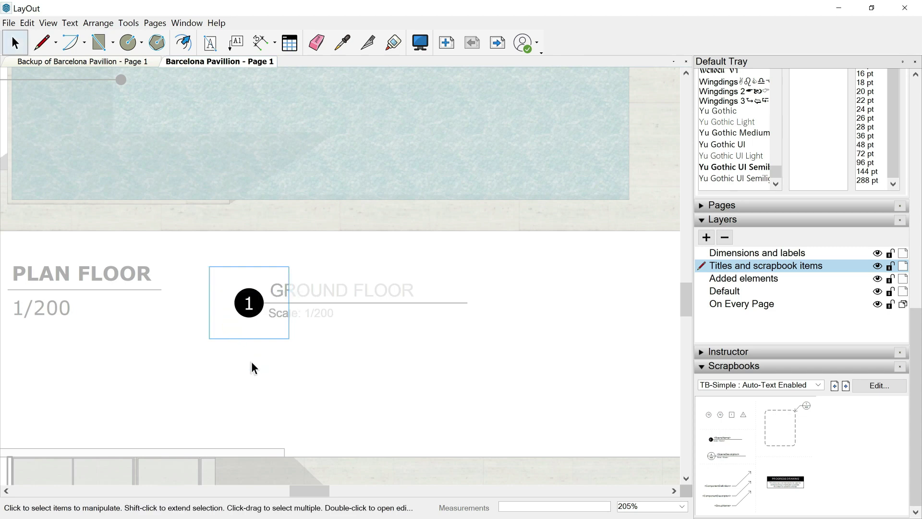
pyautogui.click(252, 362)
pyautogui.click(316, 404)
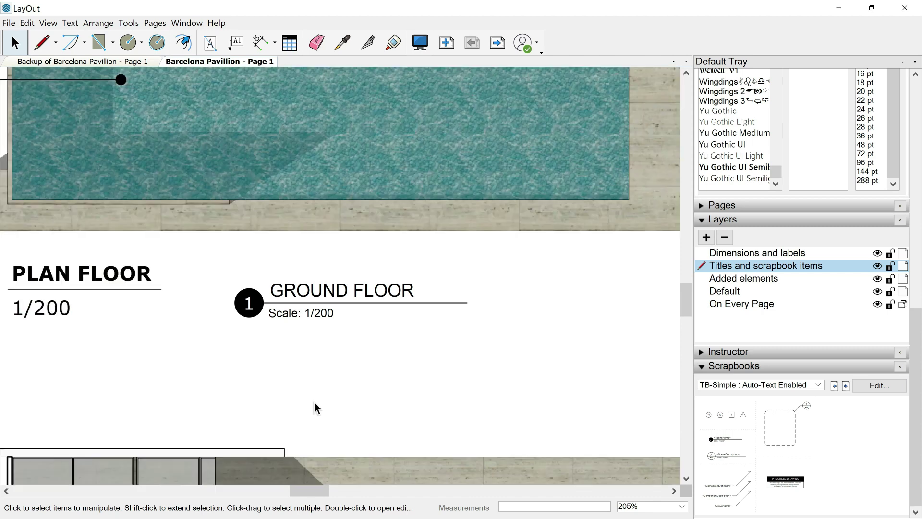
# Delete the PLAN FLOOR title group and move the GROUND FLOOR title into its place below the plan's swimming pool.
pyautogui.scroll(-4, 324, 410)
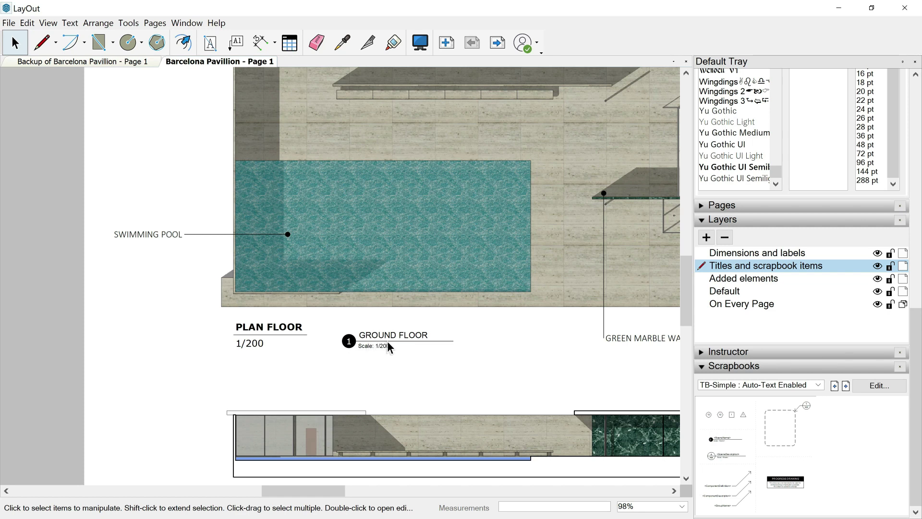
pyautogui.click(249, 328)
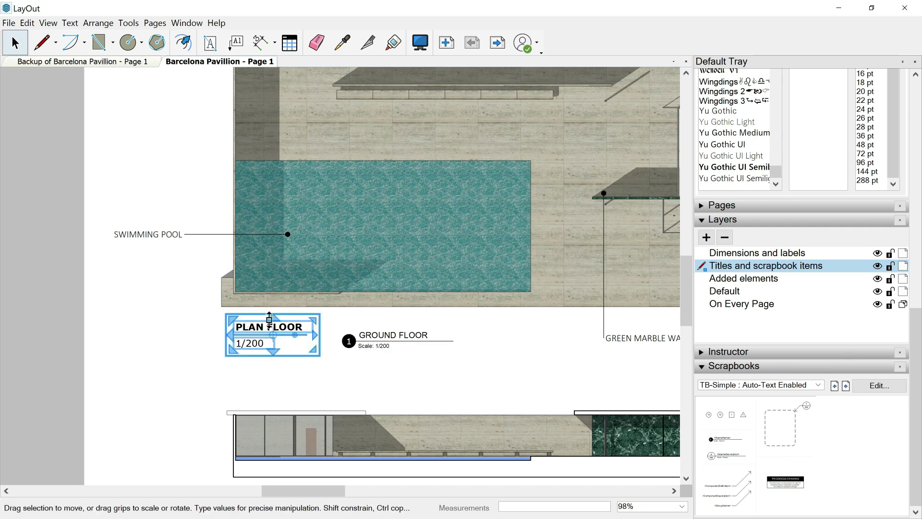
pyautogui.press('Delete')
pyautogui.click(391, 342)
pyautogui.moveTo(391, 341); pyautogui.dragTo(265, 324)
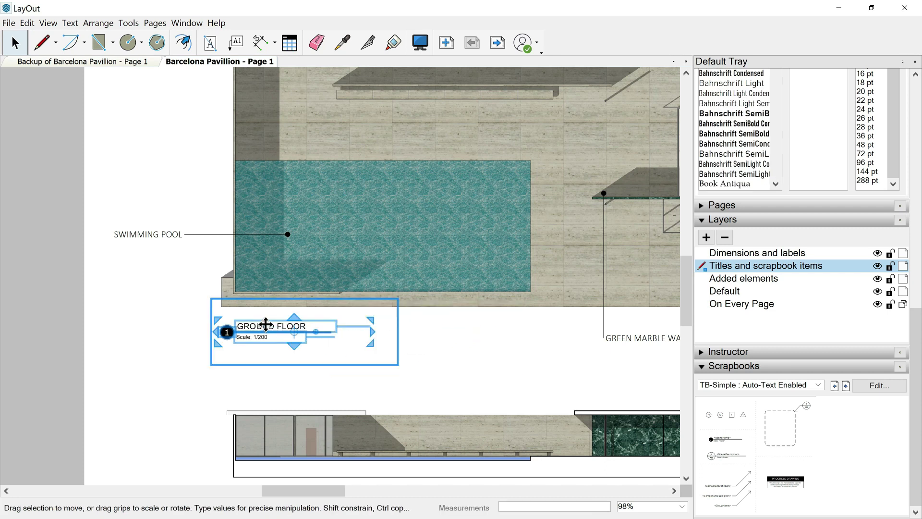
pyautogui.click(91, 305)
# Set the GROUND FLOOR text inside the title group to the bold Negrita typeface and close the group.
pyautogui.scroll(-3, 131, 303)
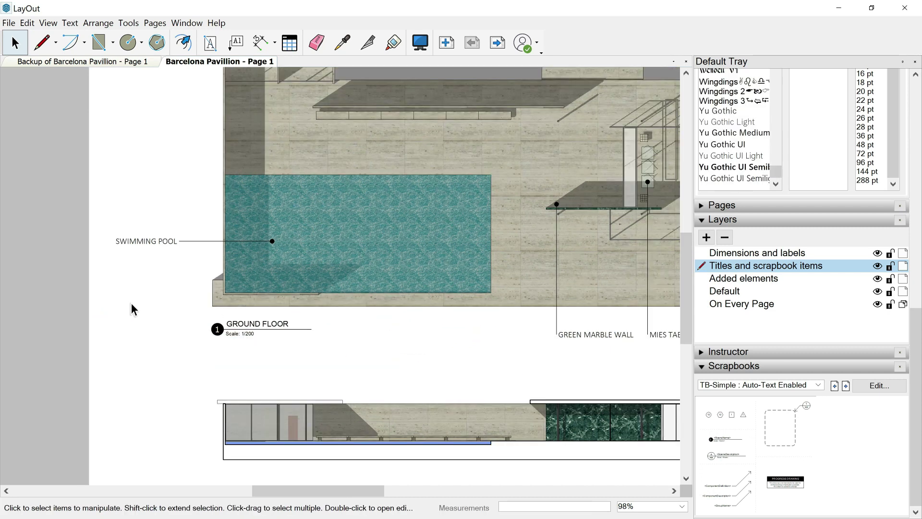
pyautogui.scroll(5, 192, 321)
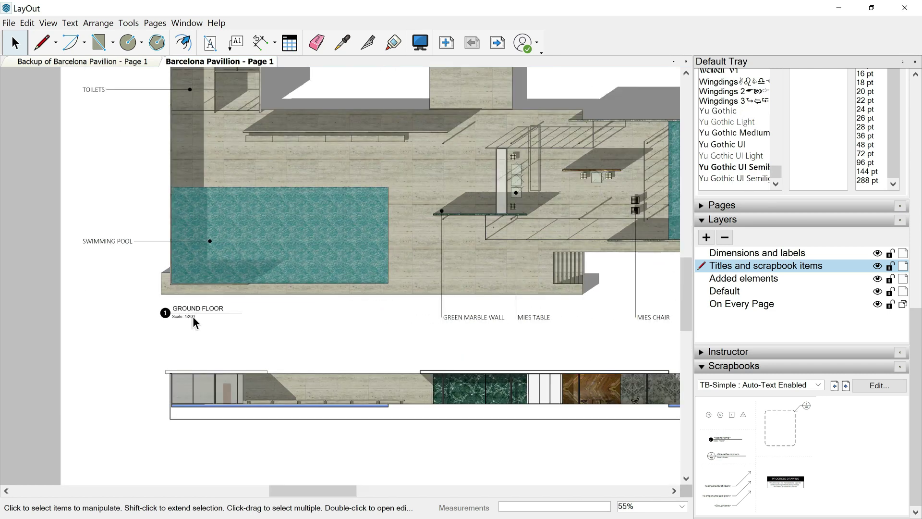
pyautogui.scroll(3, 179, 312)
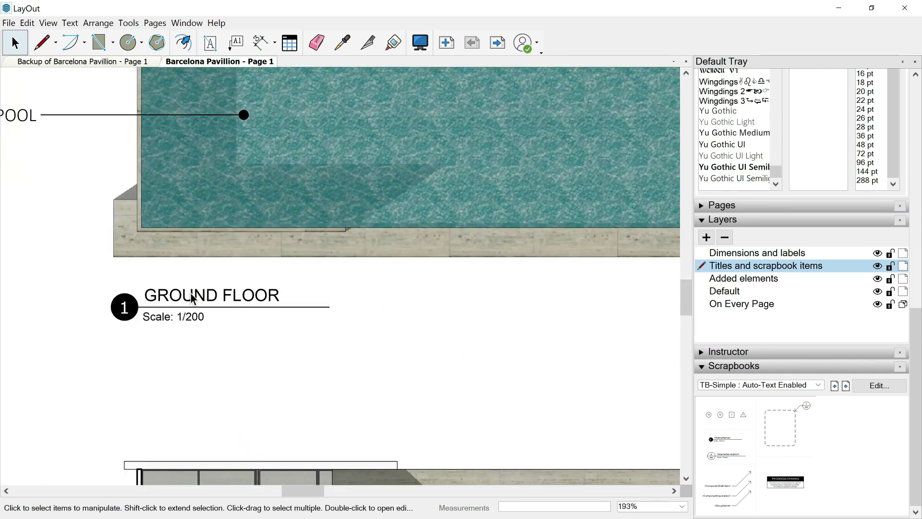
pyautogui.click(191, 290)
pyautogui.doubleClick(190, 290)
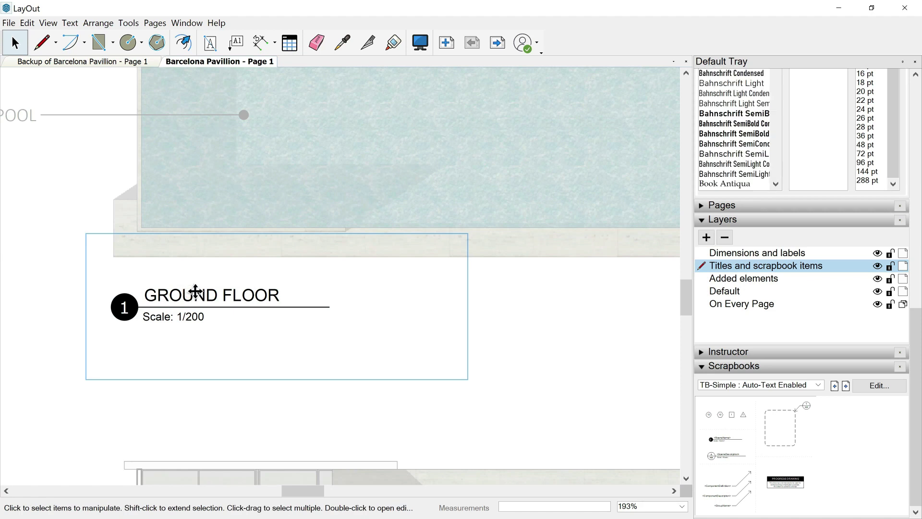
pyautogui.doubleClick(195, 293)
pyautogui.scroll(5, 737, 186)
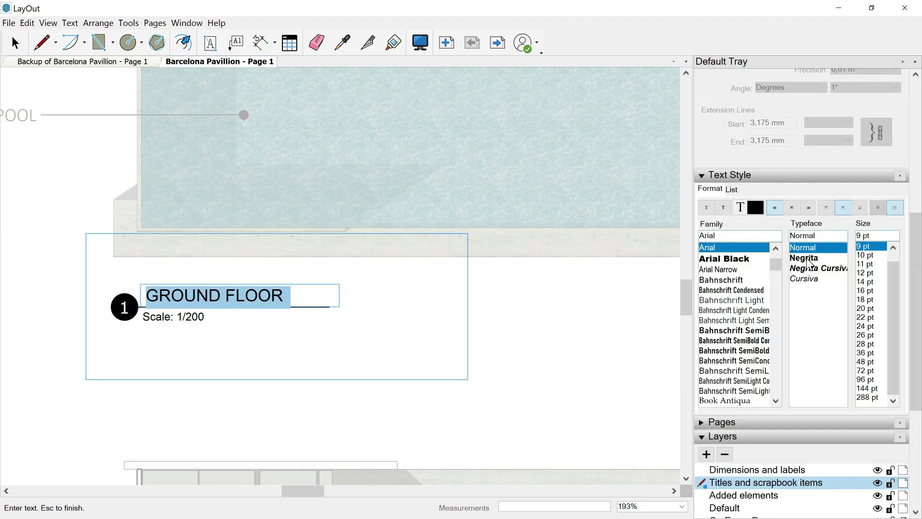
pyautogui.click(30, 203)
pyautogui.click(30, 203)
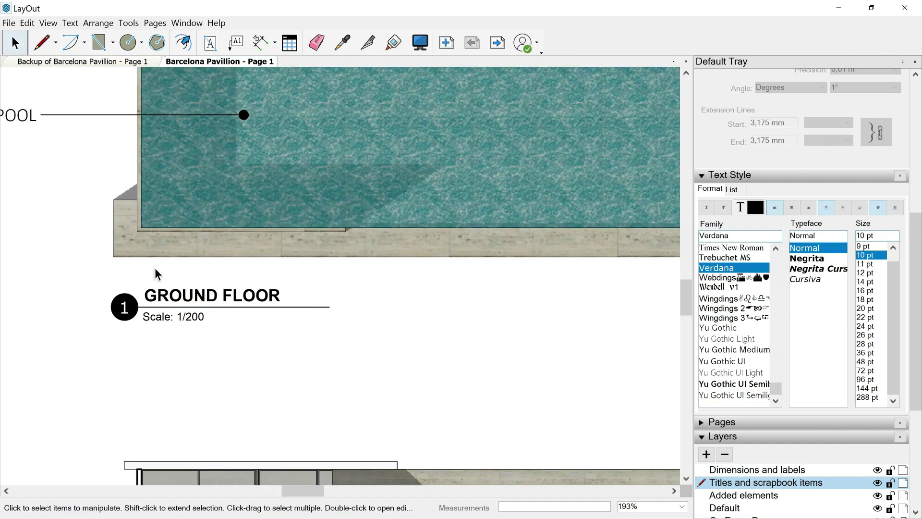
# Copy the GROUND FLOOR title group straight down to below the section drawing.
pyautogui.scroll(-5, 266, 325)
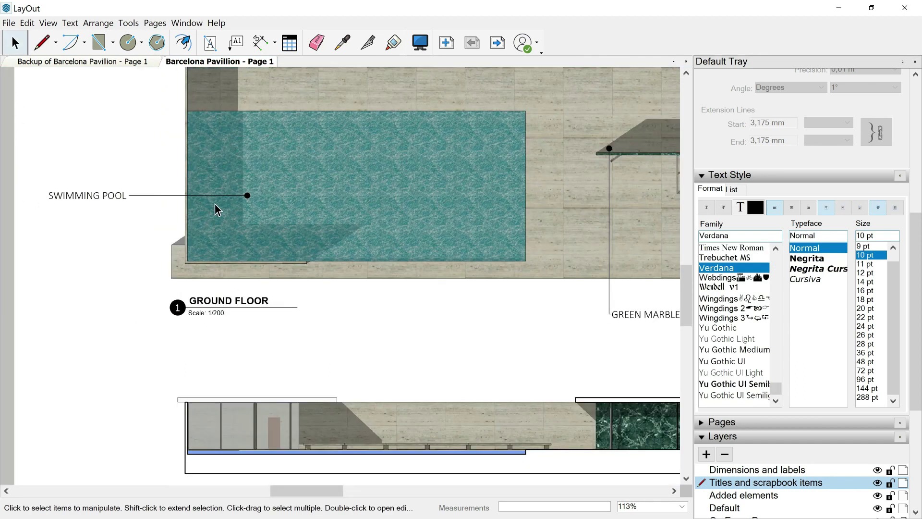
pyautogui.click(203, 282)
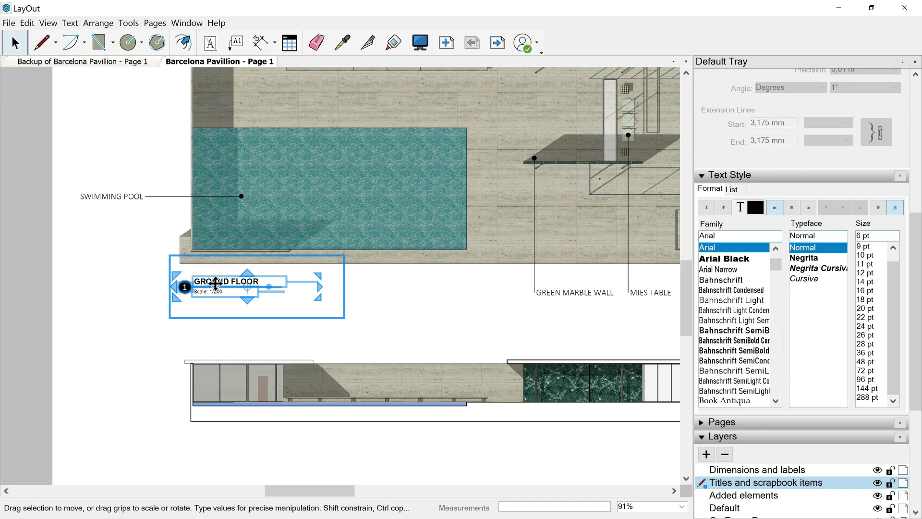
pyautogui.keyDown('ctrl'); pyautogui.moveTo(215, 282); pyautogui.dragTo(222, 442); pyautogui.keyUp('ctrl')
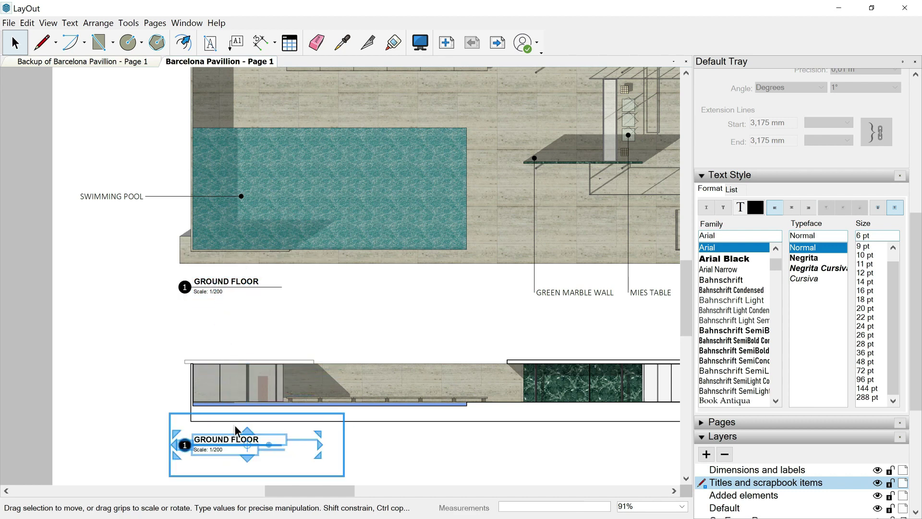
# Open the copied title group beneath the section drawing and replace its GROUND FLOOR text with SECTION.
pyautogui.scroll(3, 222, 443)
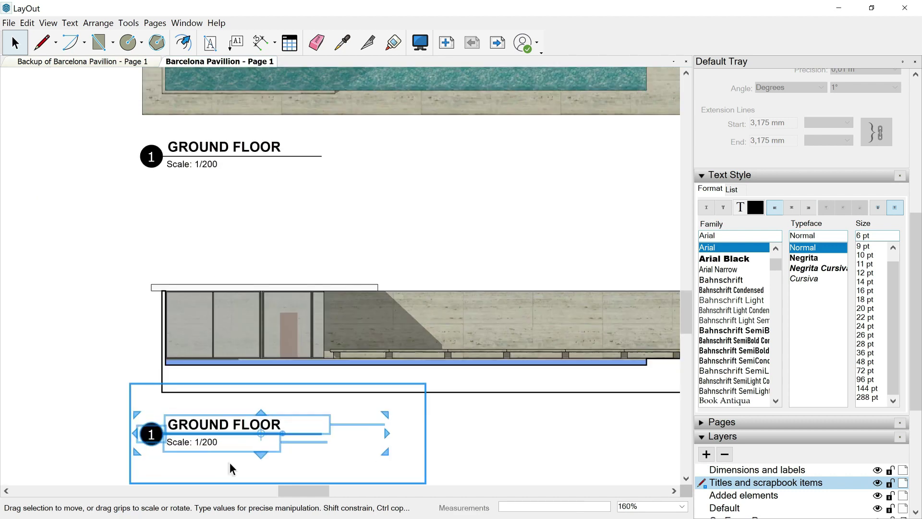
pyautogui.doubleClick(223, 423)
pyautogui.doubleClick(224, 423)
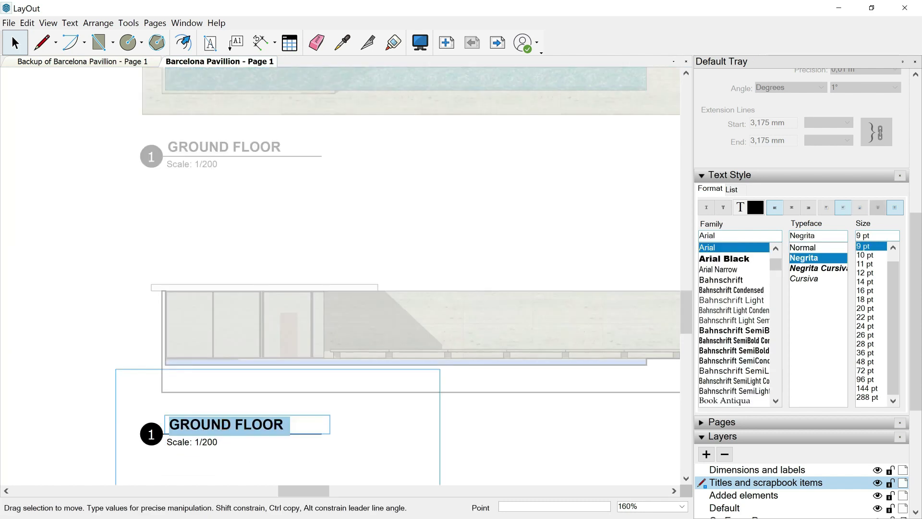
pyautogui.click(281, 424)
pyautogui.hotkey('ctrl', 'a')
pyautogui.write('SECT')
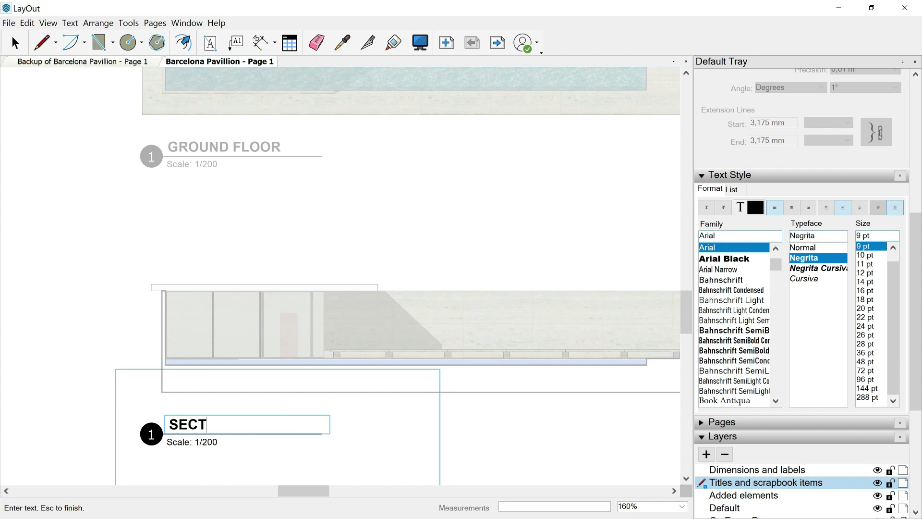
pyautogui.write('TION')
pyautogui.press('Escape')
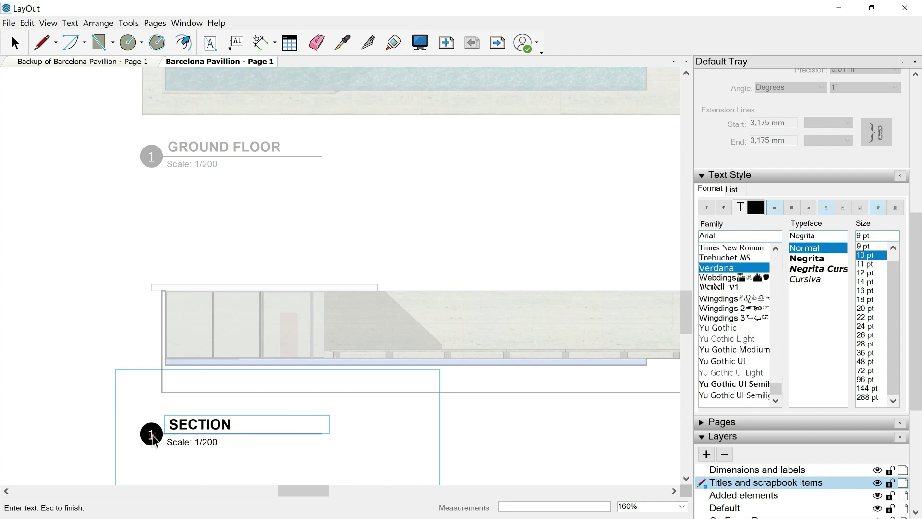
# Change the number in the SECTION title's black circle to 2 and close the title group.
pyautogui.click(152, 434)
pyautogui.doubleClick(151, 434)
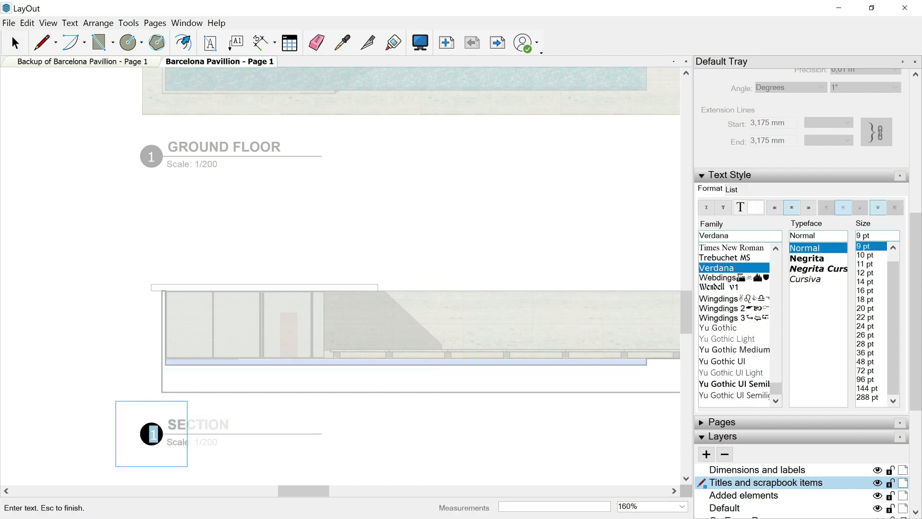
pyautogui.write('2')
pyautogui.press('Escape')
# Browse the TB-Simple scrapbook to its Drafting Symbols page and place the L-shaped section line symbol at the outer edge of the swimming pool.
pyautogui.scroll(-5, 96, 341)
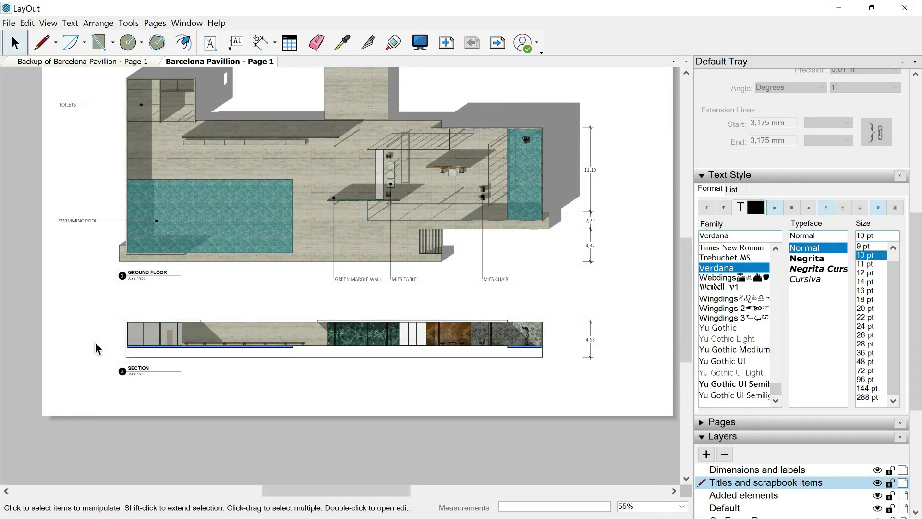
pyautogui.scroll(-5, 899, 463)
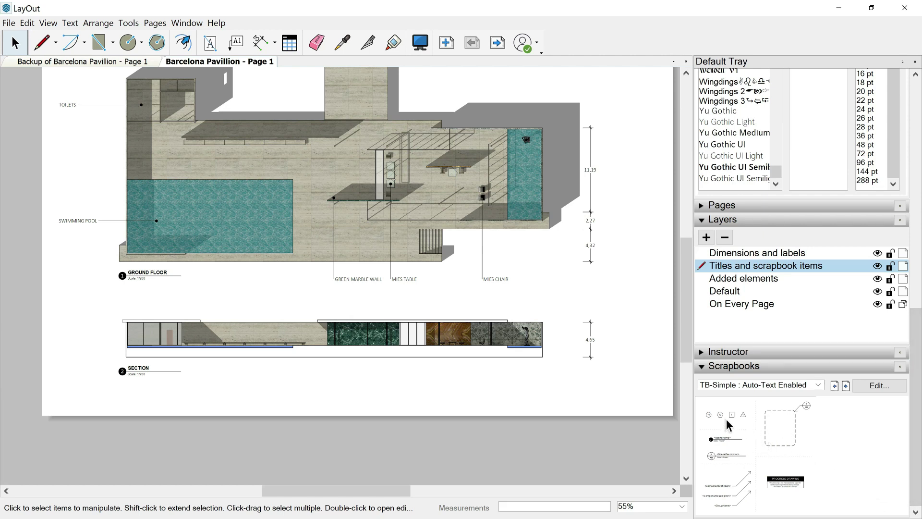
pyautogui.scroll(-1, 736, 391)
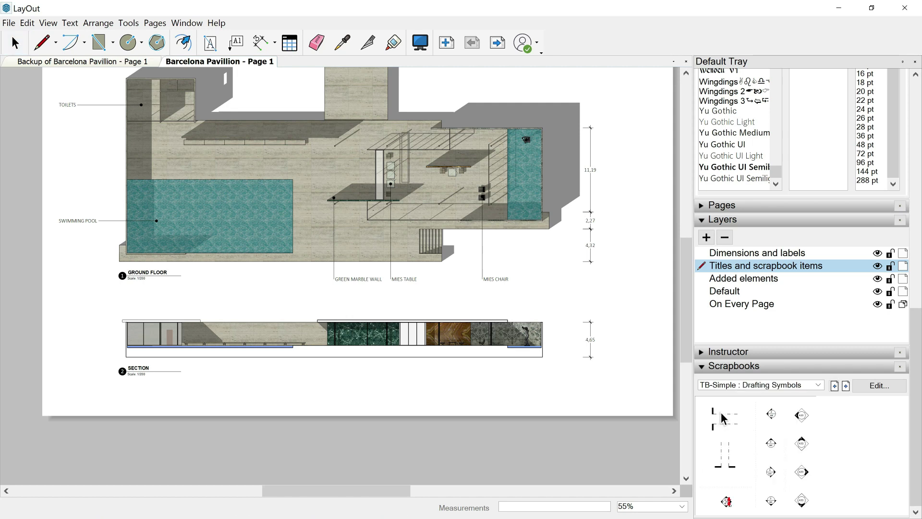
pyautogui.moveTo(721, 414); pyautogui.dragTo(116, 214)
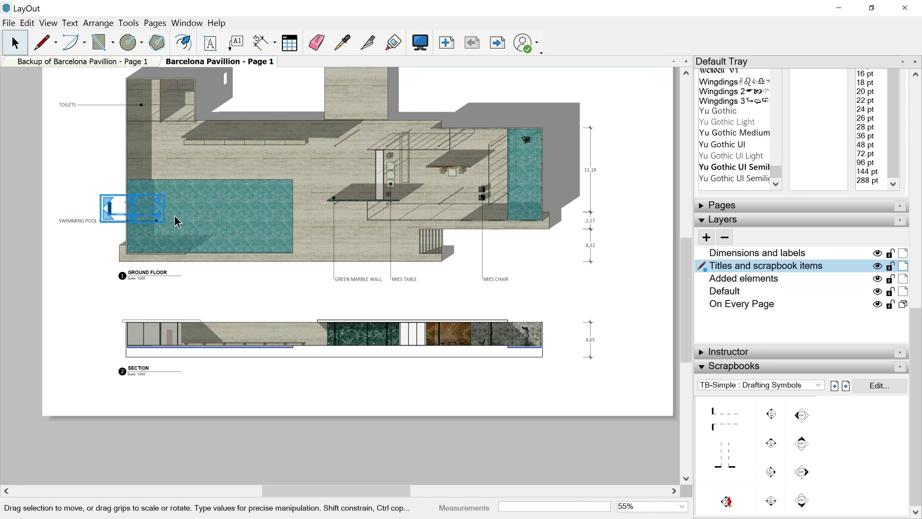
pyautogui.scroll(4, 106, 215)
pyautogui.moveTo(106, 215); pyautogui.dragTo(117, 222)
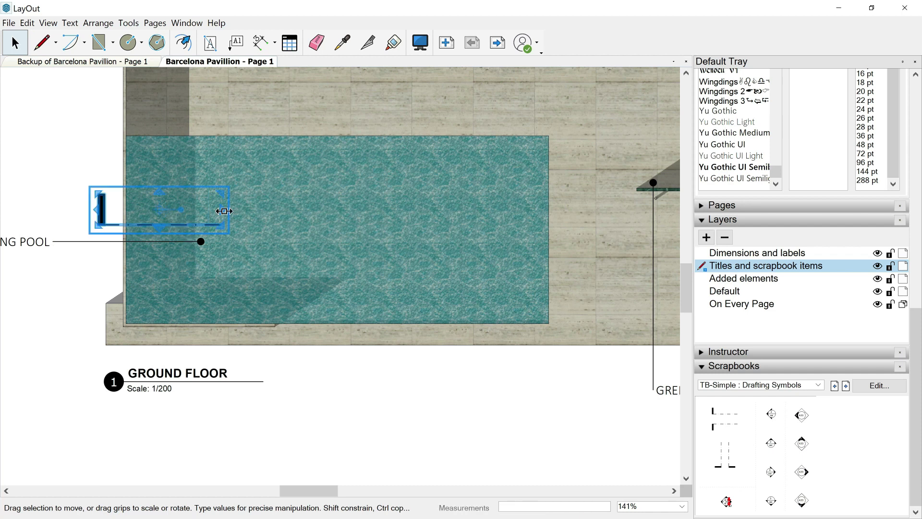
# Lengthen the dashed line inside the section symbol group across the whole plan and copy its thick end bar to the line's opposite end.
pyautogui.moveTo(223, 211); pyautogui.dragTo(327, 211)
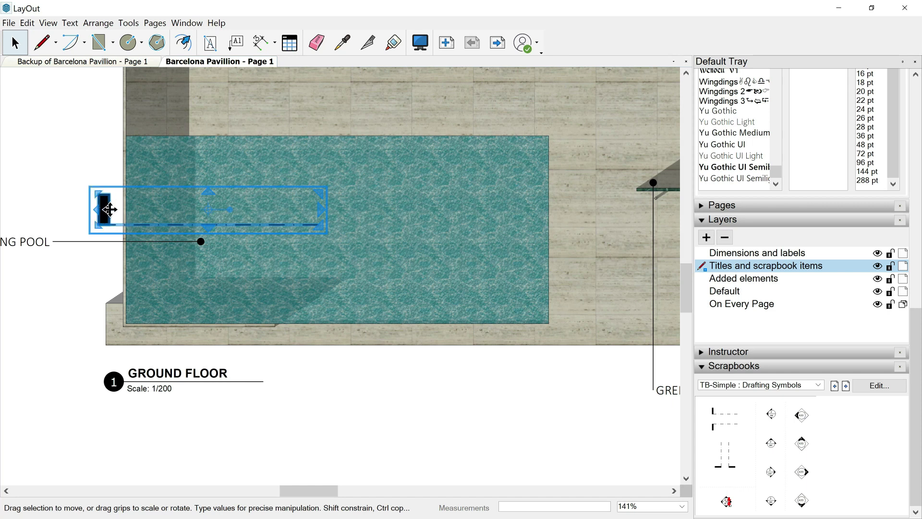
pyautogui.hotkey('ctrl', 'z')
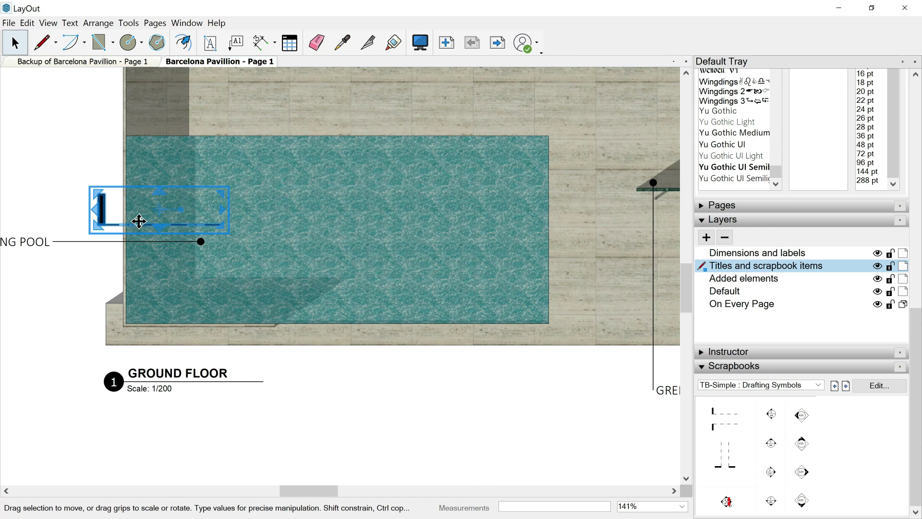
pyautogui.doubleClick(139, 223)
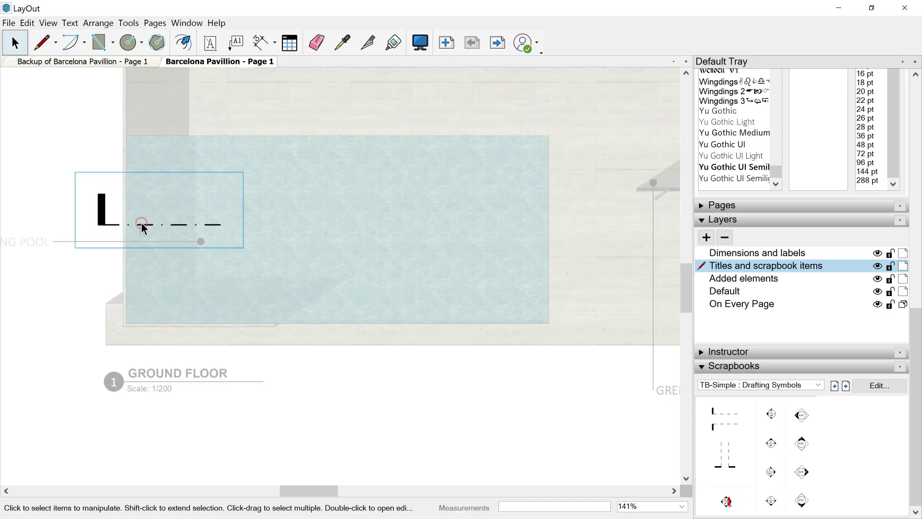
pyautogui.click(145, 226)
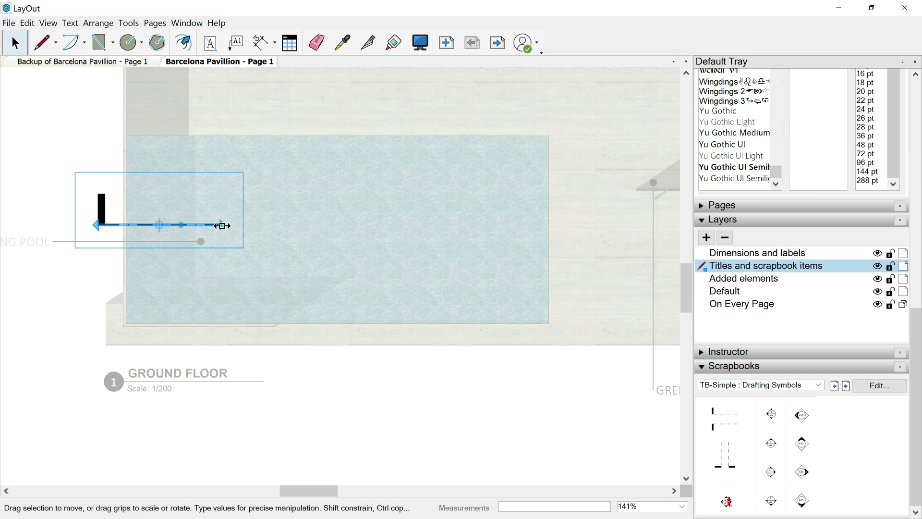
pyautogui.moveTo(221, 225); pyautogui.dragTo(576, 232)
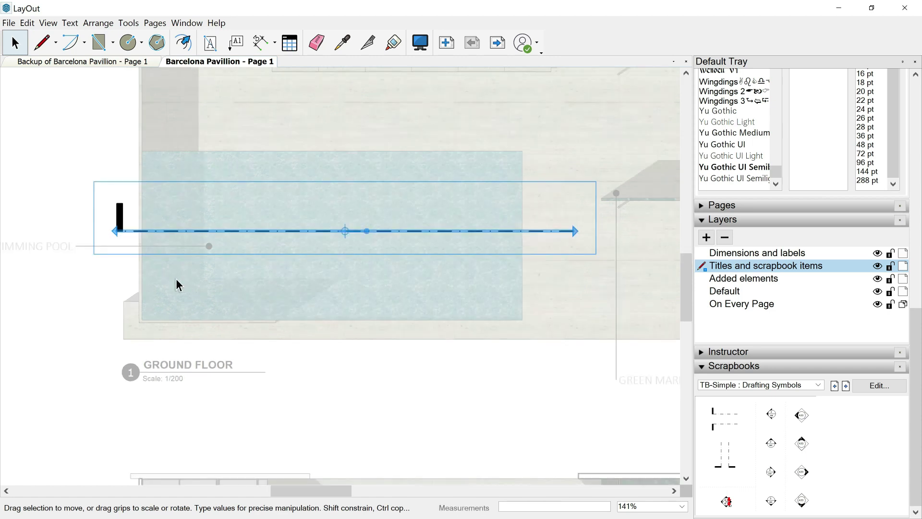
pyautogui.scroll(-5, 176, 280)
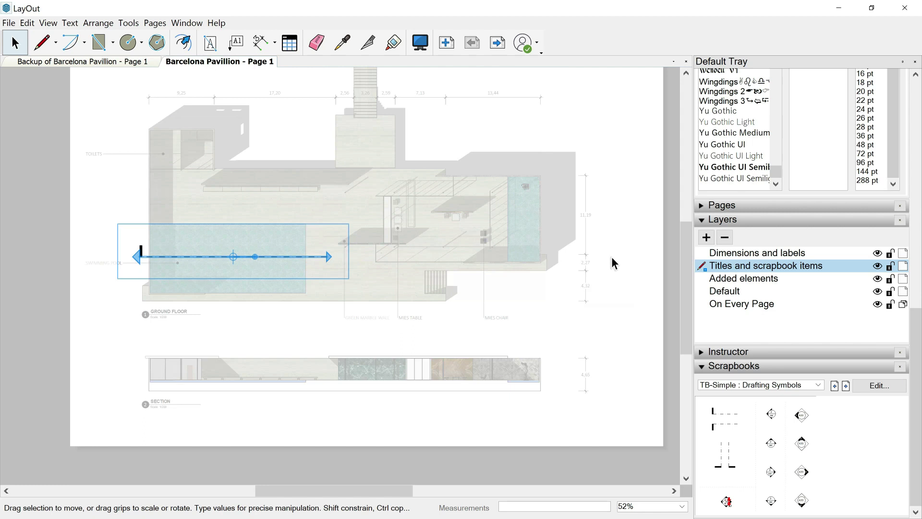
pyautogui.scroll(1, 612, 257)
pyautogui.moveTo(267, 256); pyautogui.dragTo(534, 259)
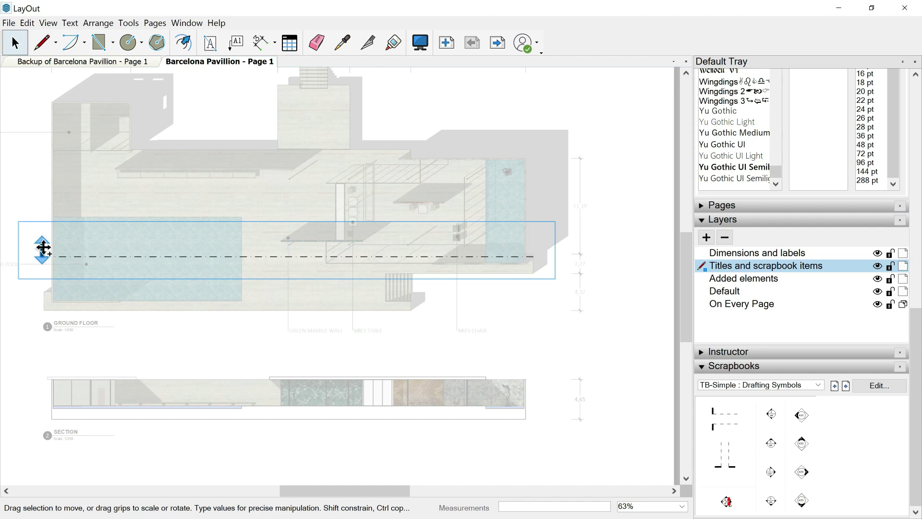
pyautogui.moveTo(43, 247); pyautogui.dragTo(531, 250)
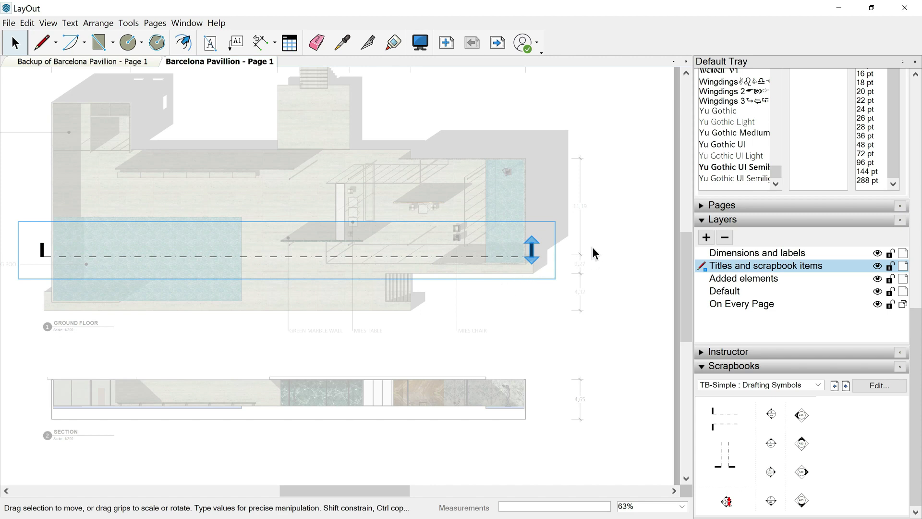
# Close the section symbol group and nudge the whole section line slightly upward on the plan.
pyautogui.click(613, 249)
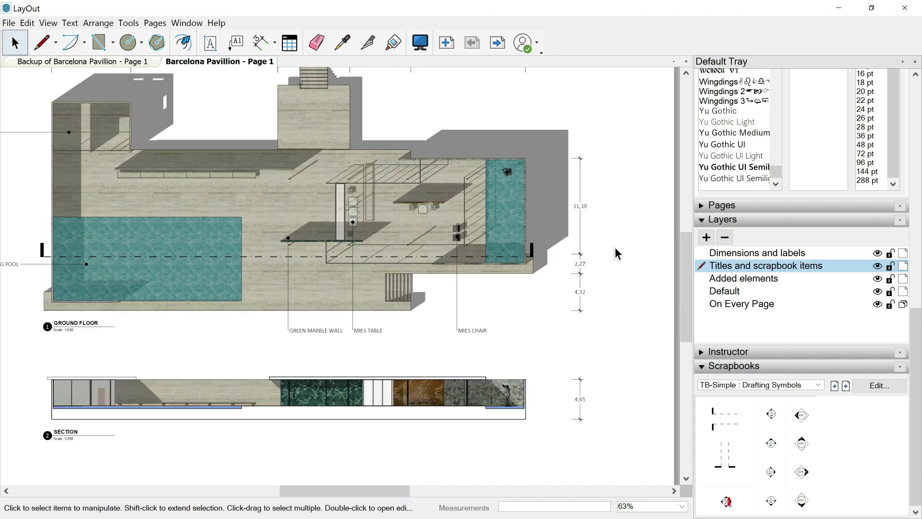
pyautogui.click(43, 249)
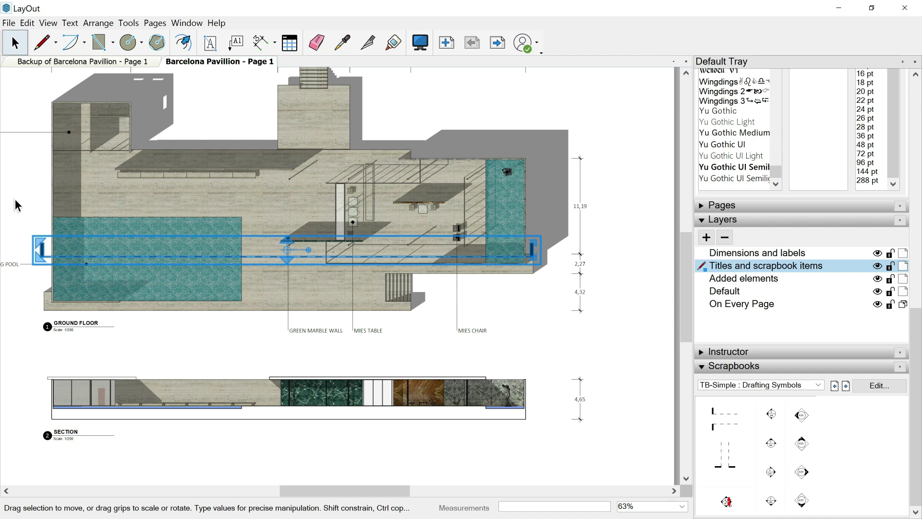
pyautogui.press('Up')
pyautogui.press('Up')
pyautogui.press('Up')
pyautogui.press('Up')
pyautogui.press('Up')
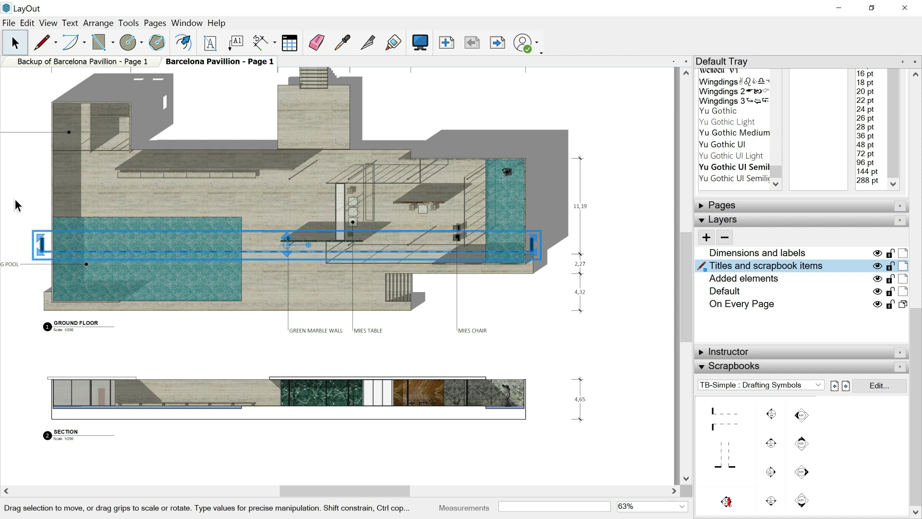
pyautogui.click(17, 206)
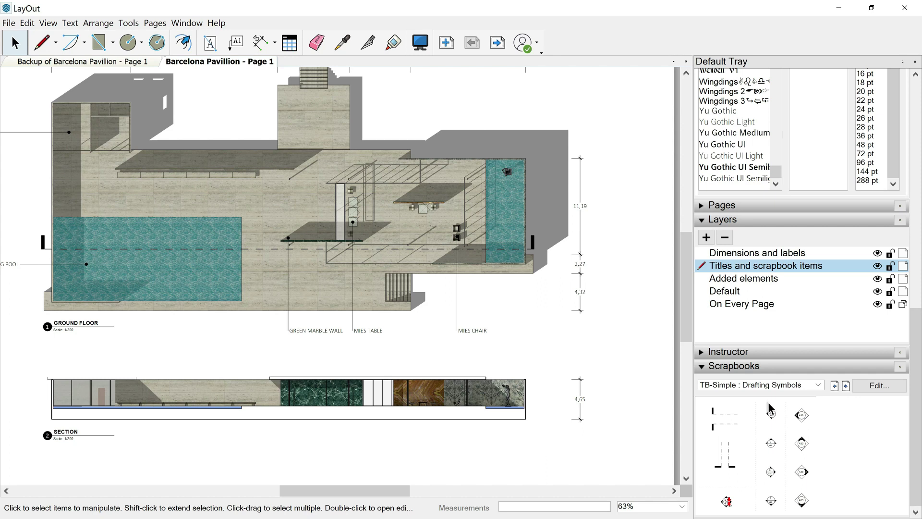
# Go back to the first Drafting Symbols page and place the simple circular north arrow below the plan, beside the outdoor stairs.
pyautogui.click(835, 386)
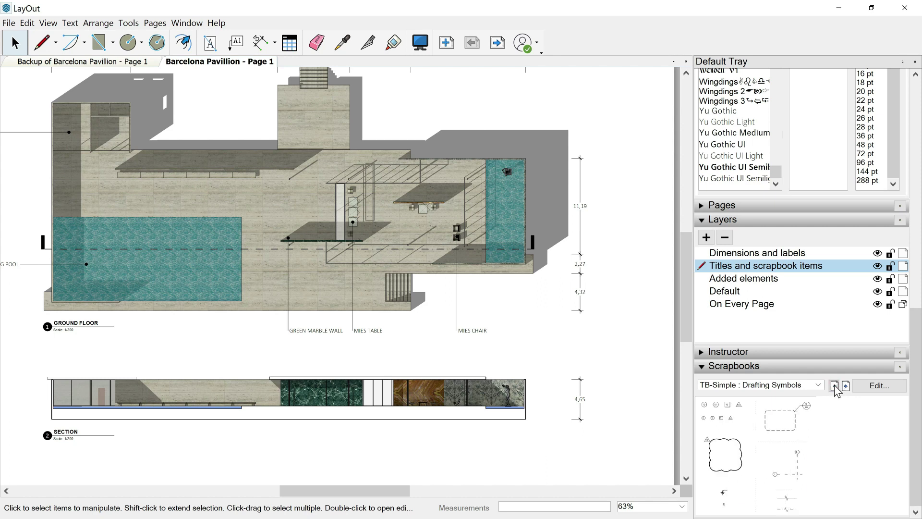
pyautogui.click(834, 385)
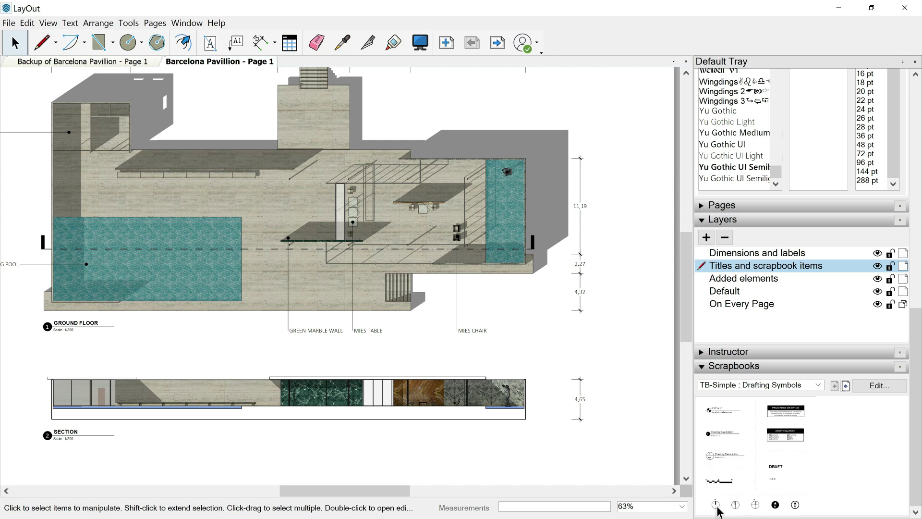
pyautogui.moveTo(718, 508); pyautogui.dragTo(494, 307)
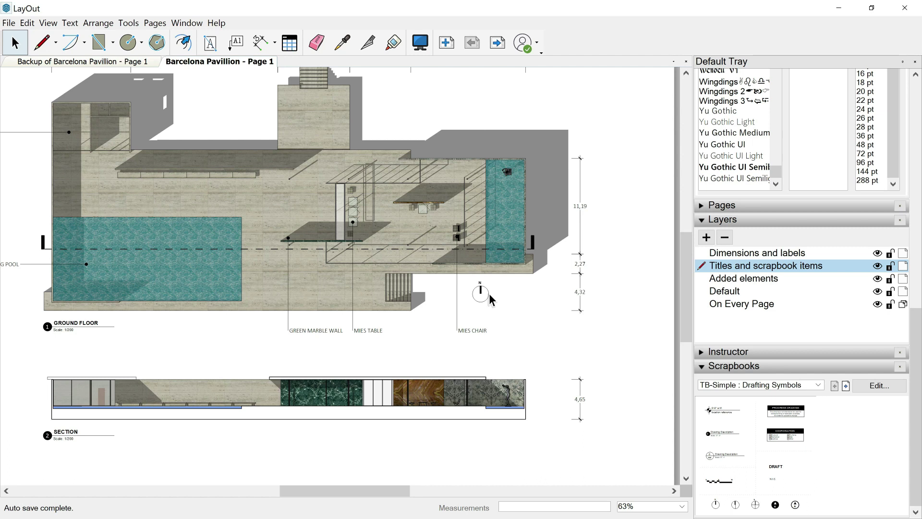
# Rotate the north arrow clockwise so that its N points toward the sheet's lower right.
pyautogui.click(483, 290)
pyautogui.scroll(3, 495, 293)
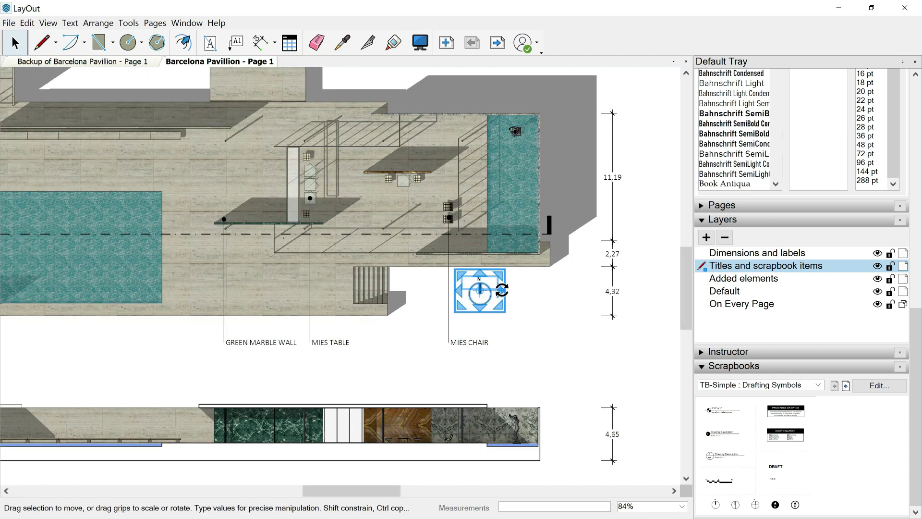
pyautogui.moveTo(504, 290); pyautogui.dragTo(454, 311)
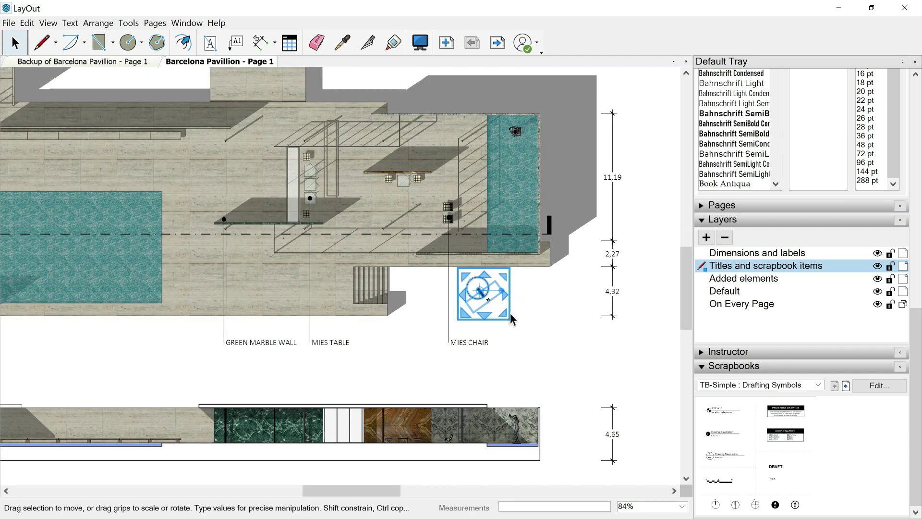
pyautogui.click(560, 312)
pyautogui.scroll(-7, 528, 312)
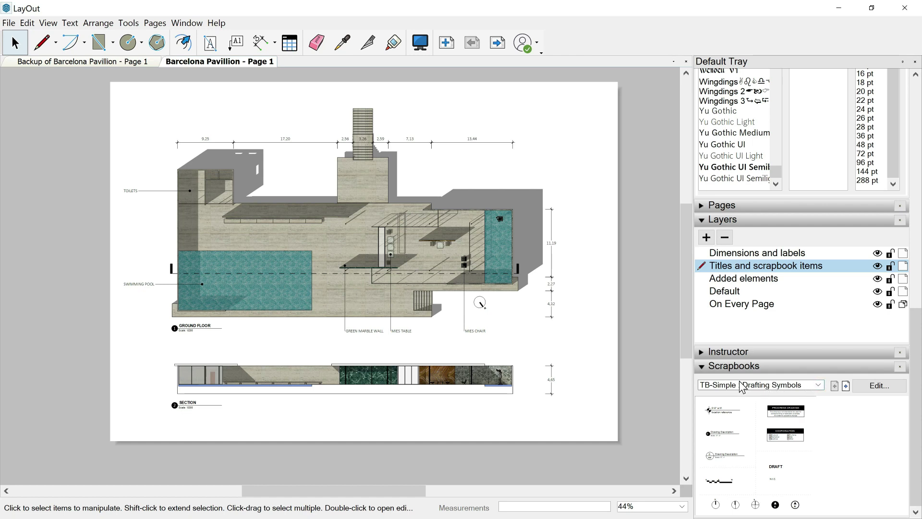
# Switch to the Trees (Plan) scrapbook, look through the Branched, Graphic and Retro styles, and return to the Assortment page.
pyautogui.click(817, 386)
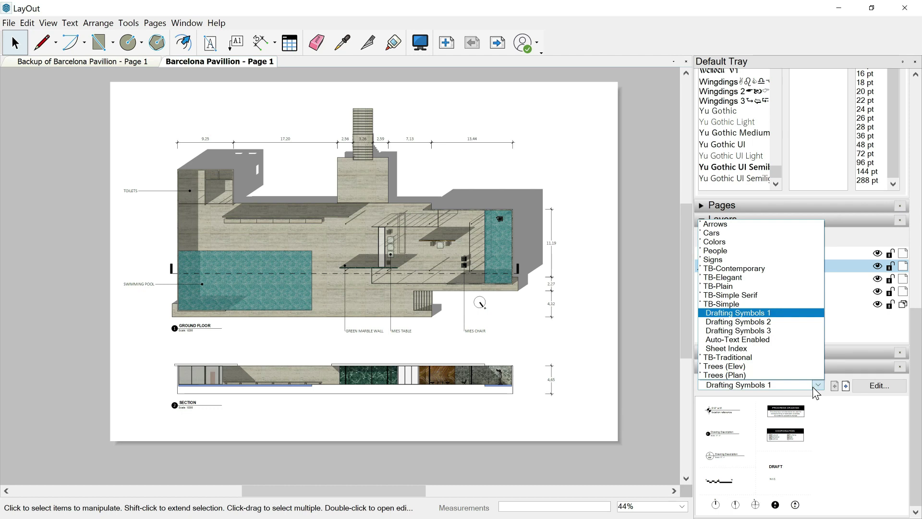
pyautogui.click(723, 376)
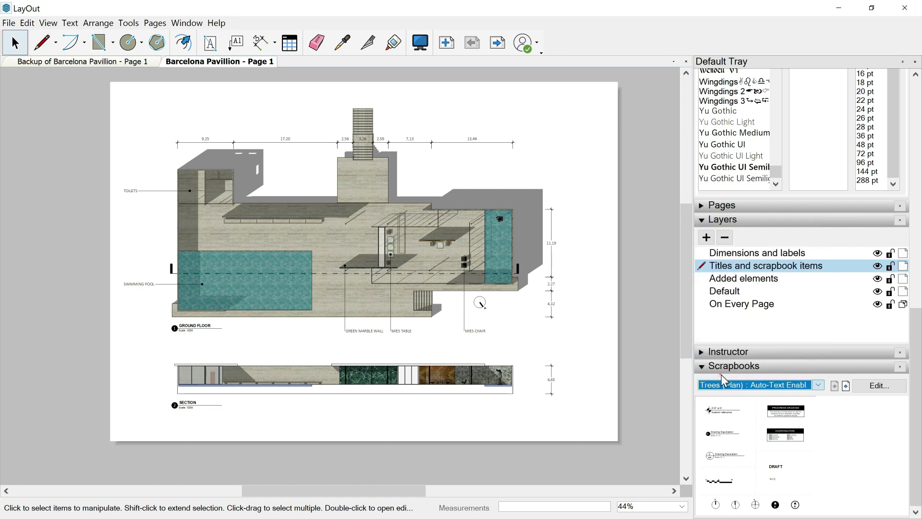
pyautogui.click(847, 386)
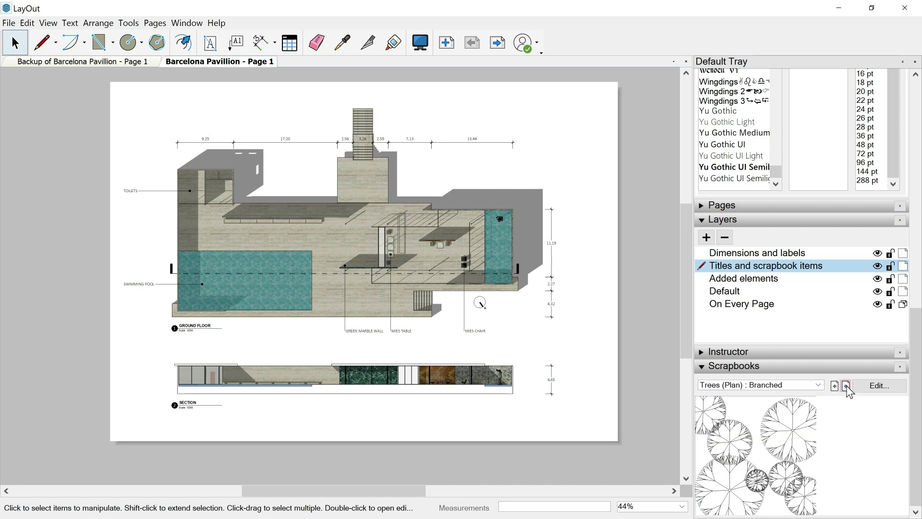
pyautogui.click(846, 387)
pyautogui.click(847, 387)
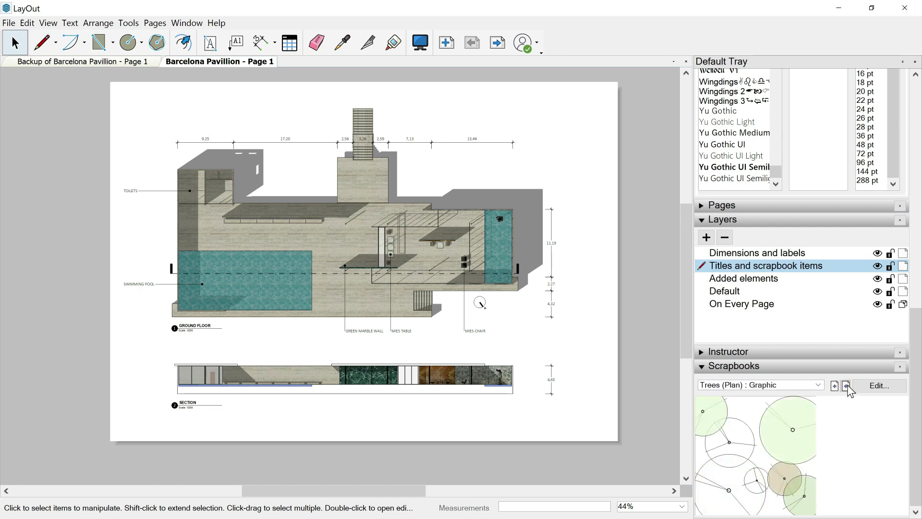
pyautogui.click(846, 386)
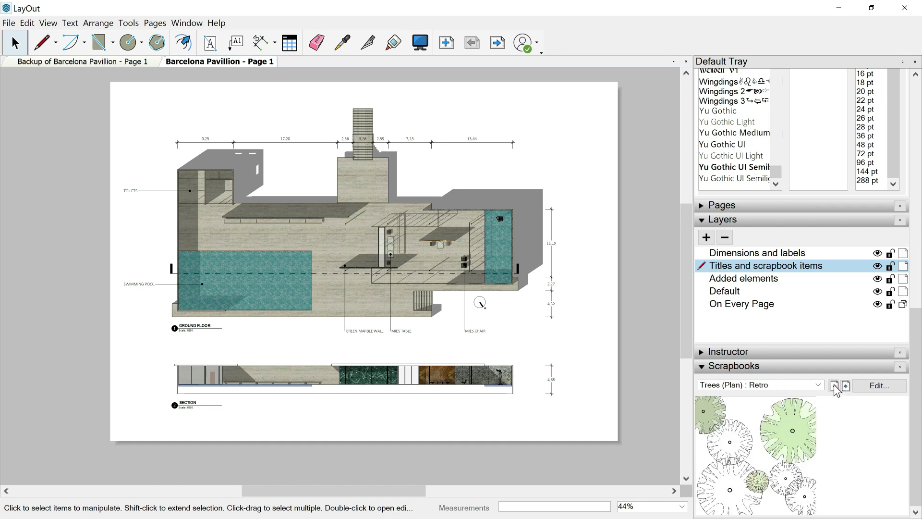
pyautogui.click(834, 386)
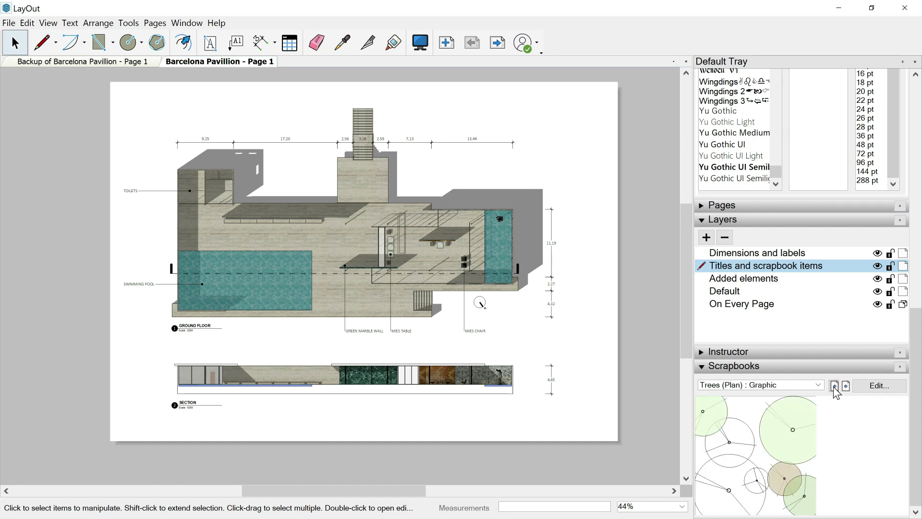
pyautogui.click(834, 386)
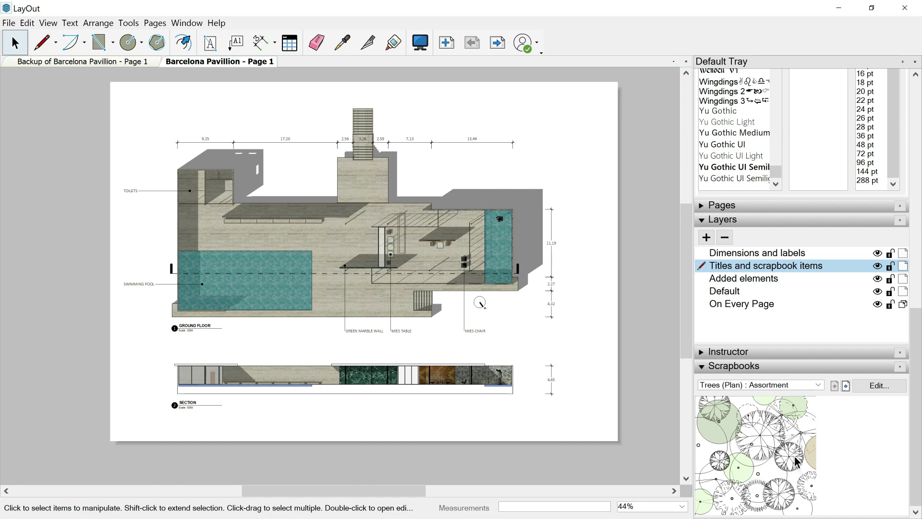
# Place a branched tree, a dashed-outline green tree and a large green tree above the plan, and scale the large green one down.
pyautogui.moveTo(795, 463)
pyautogui.mouseDown()
pyautogui.moveTo(290, 168)
pyautogui.moveTo(308, 189)
pyautogui.mouseUp()
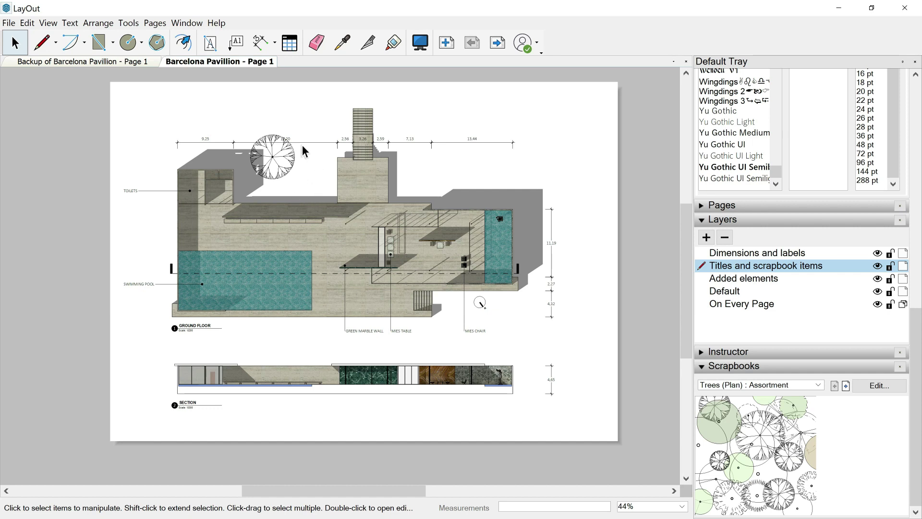
pyautogui.moveTo(800, 401); pyautogui.dragTo(461, 193)
pyautogui.moveTo(754, 430); pyautogui.dragTo(505, 172)
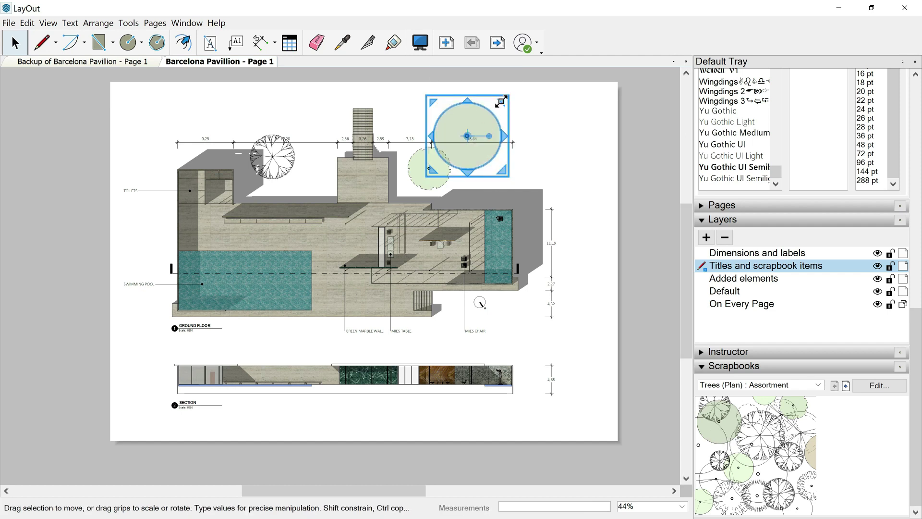
pyautogui.moveTo(502, 99); pyautogui.dragTo(490, 114)
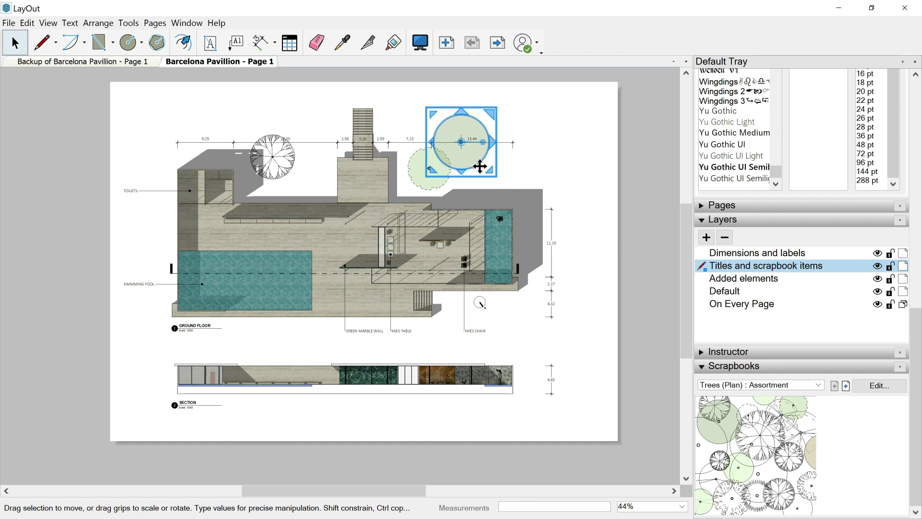
# Add a small branched tree, a light green tree and an open outlined tree above the plan, moving the small one against the green trees.
pyautogui.moveTo(690, 432); pyautogui.dragTo(522, 204)
pyautogui.moveTo(709, 474); pyautogui.dragTo(301, 147)
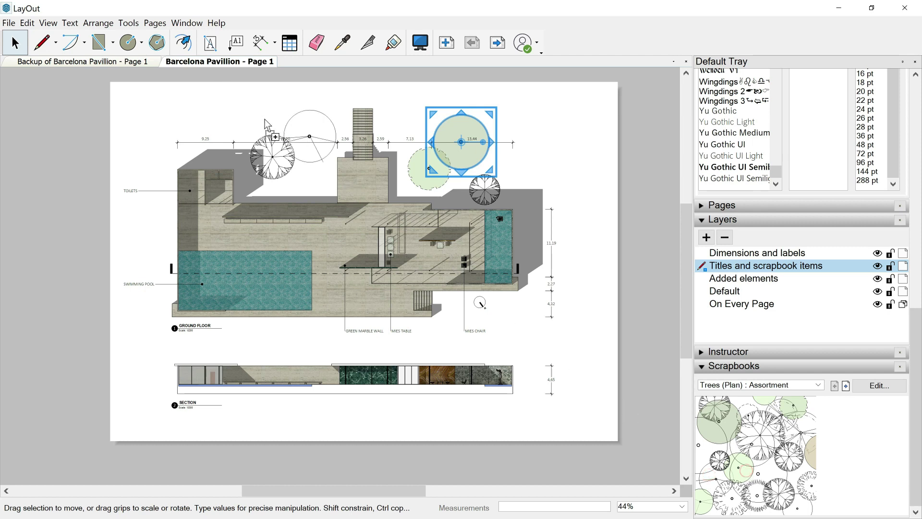
pyautogui.scroll(3, 276, 133)
pyautogui.moveTo(301, 165); pyautogui.dragTo(294, 181)
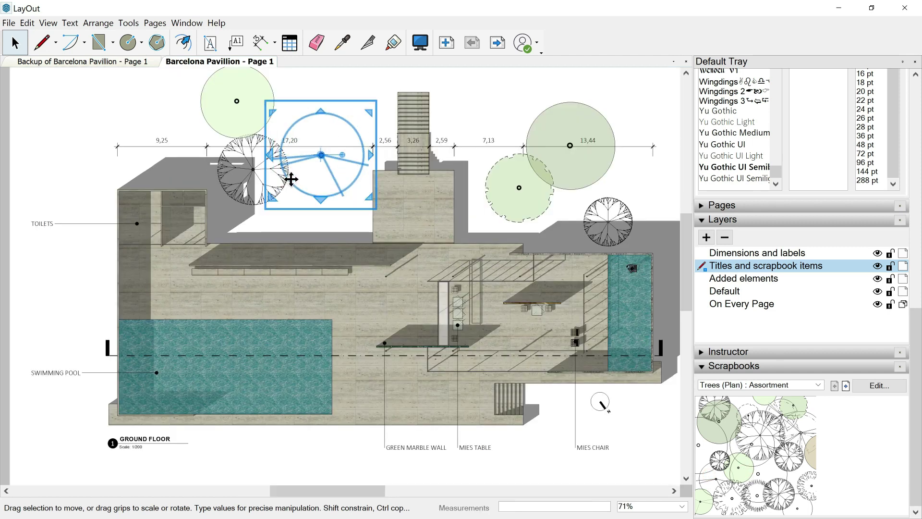
pyautogui.scroll(-2, 310, 190)
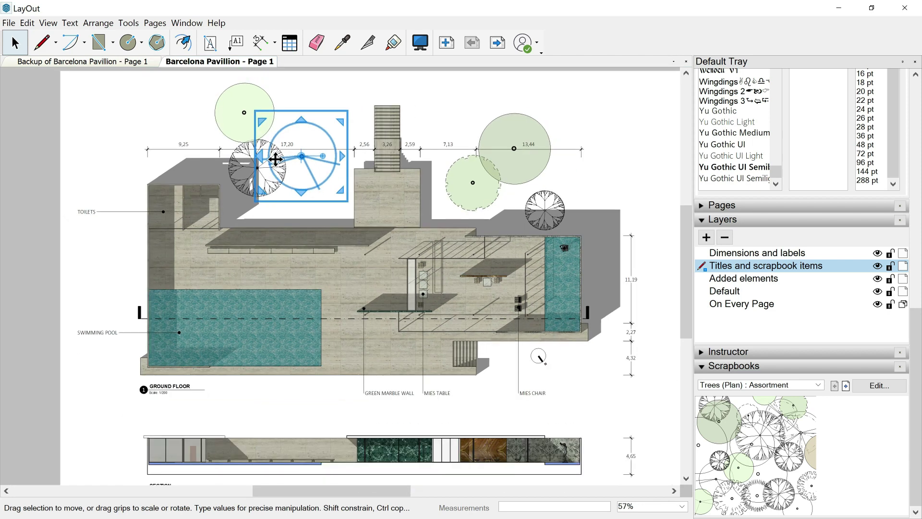
pyautogui.click(83, 108)
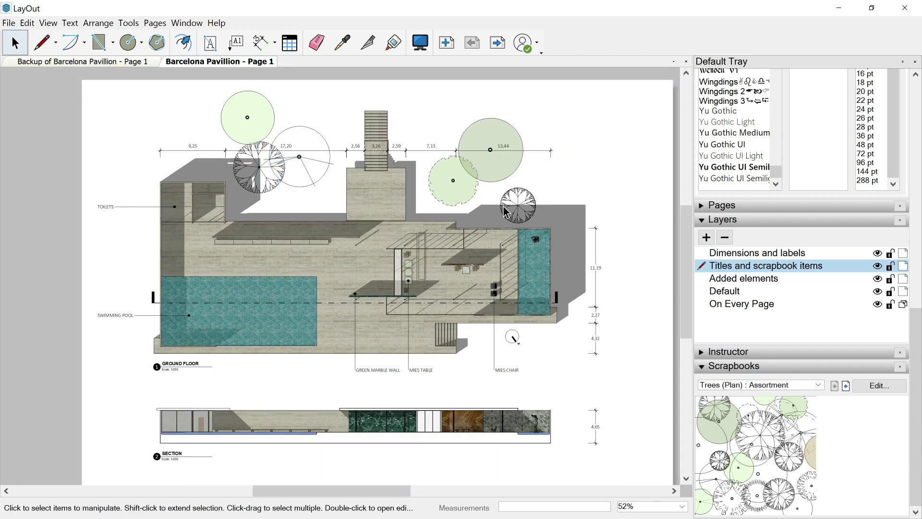
pyautogui.moveTo(530, 196); pyautogui.dragTo(508, 177)
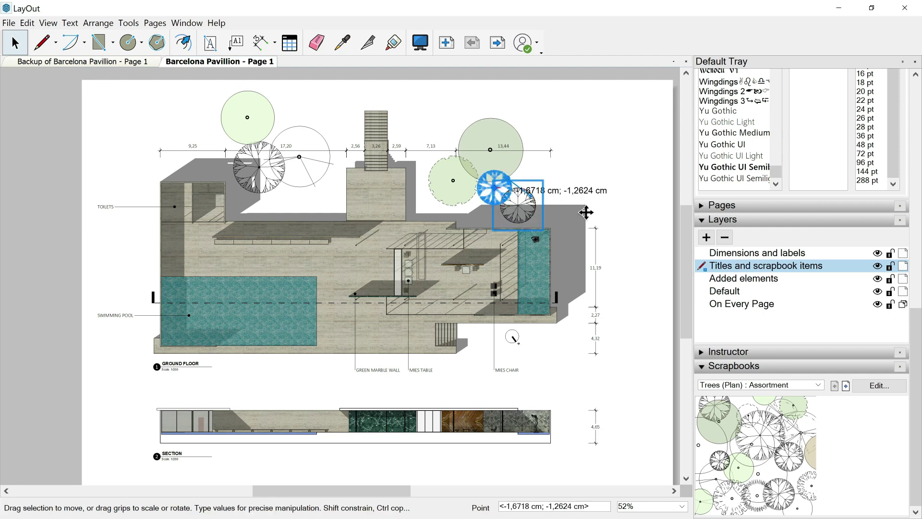
pyautogui.click(649, 174)
# Place a jagged tree and a dashed round tree below the swimming pool, and a large dashed tree at the plan's outer left edge.
pyautogui.moveTo(806, 480); pyautogui.dragTo(231, 370)
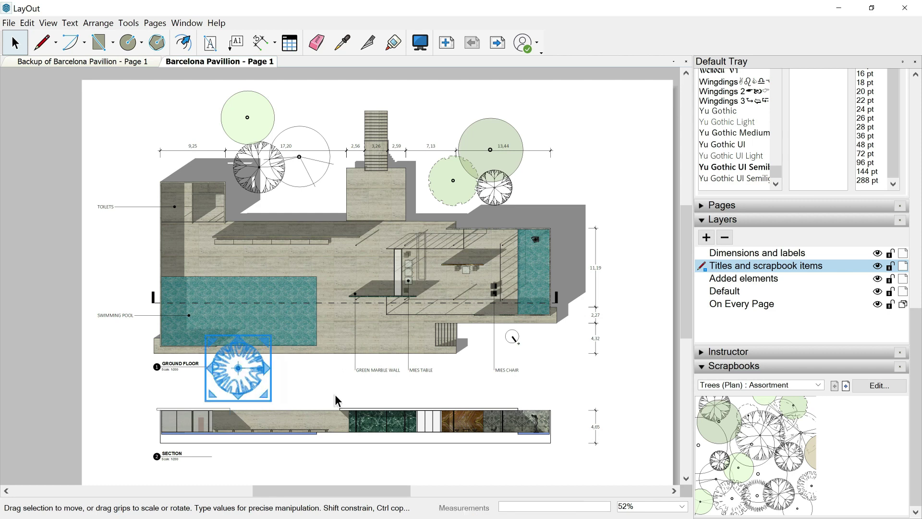
pyautogui.moveTo(719, 452); pyautogui.dragTo(277, 365)
pyautogui.moveTo(810, 432); pyautogui.dragTo(151, 268)
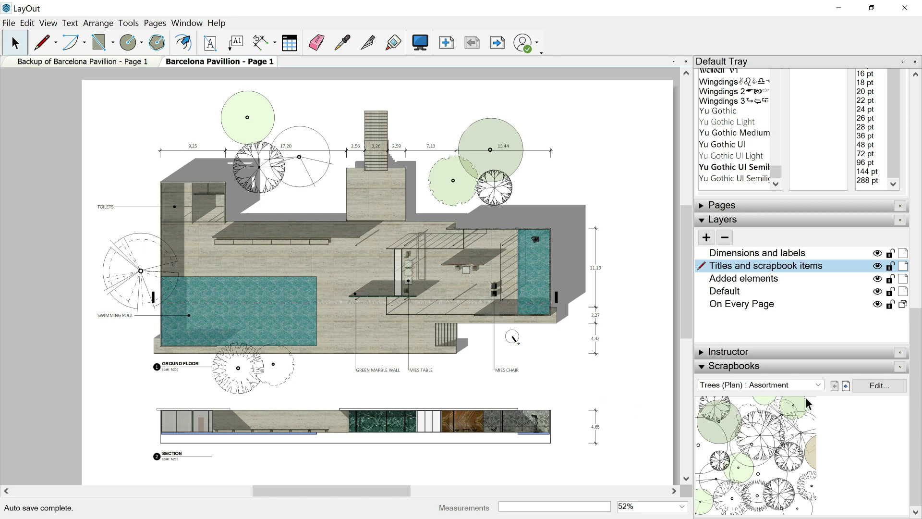
# Switch the scrapbook to People and choose its Small Metric (Translucent) page.
pyautogui.click(818, 385)
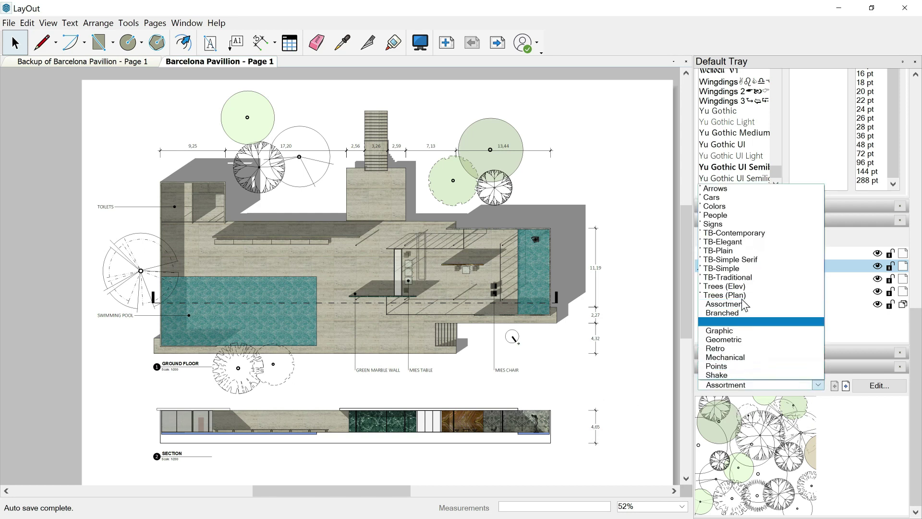
pyautogui.click(716, 215)
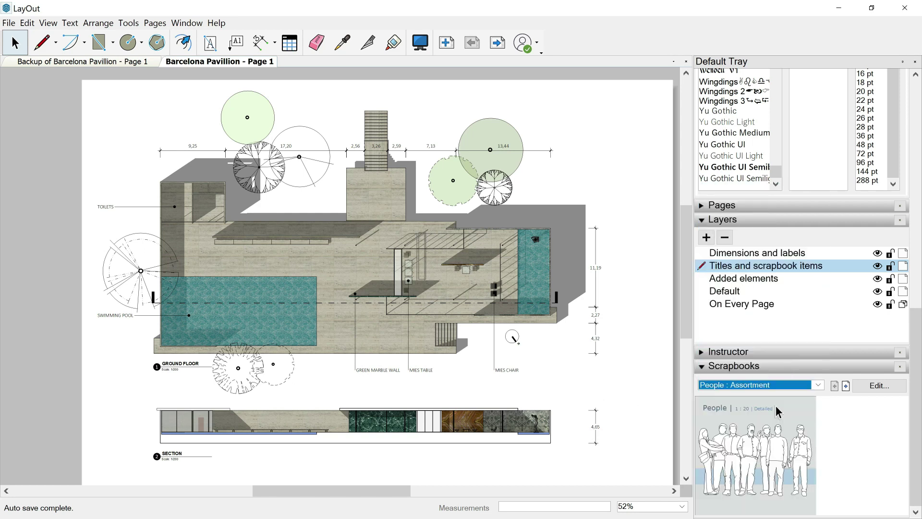
pyautogui.click(818, 384)
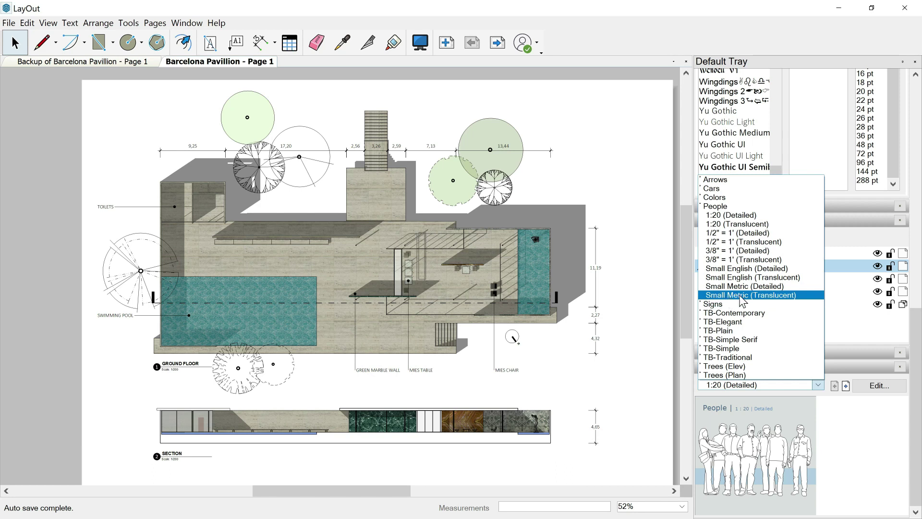
pyautogui.click(767, 301)
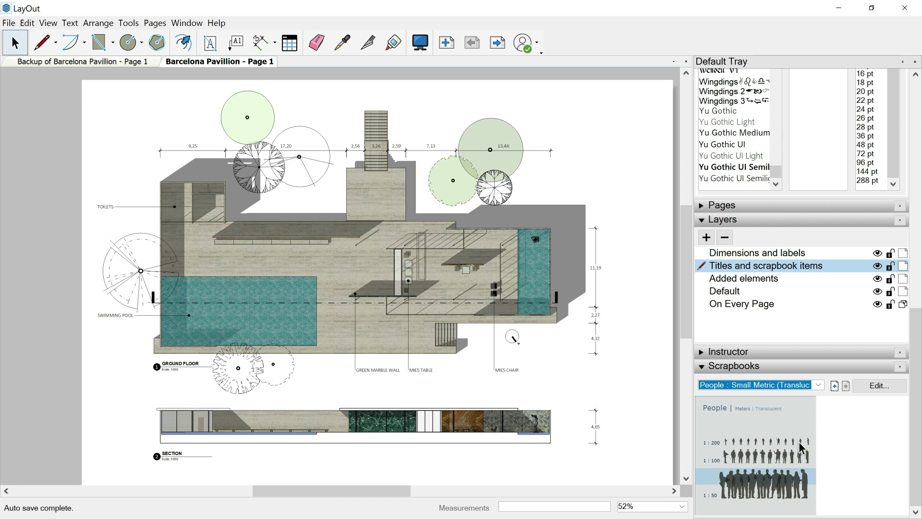
# Place a 1:200 person silhouette in the section between the bench and the green marble wall, and lower it onto the floor line.
pyautogui.moveTo(800, 443); pyautogui.dragTo(336, 422)
pyautogui.scroll(3, 341, 455)
pyautogui.scroll(3, 338, 444)
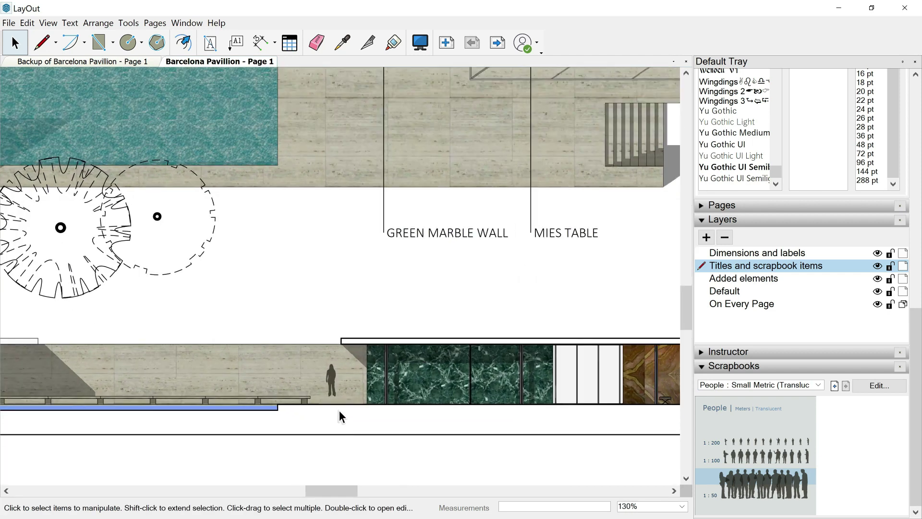
pyautogui.click(334, 373)
pyautogui.moveTo(334, 374); pyautogui.dragTo(334, 384)
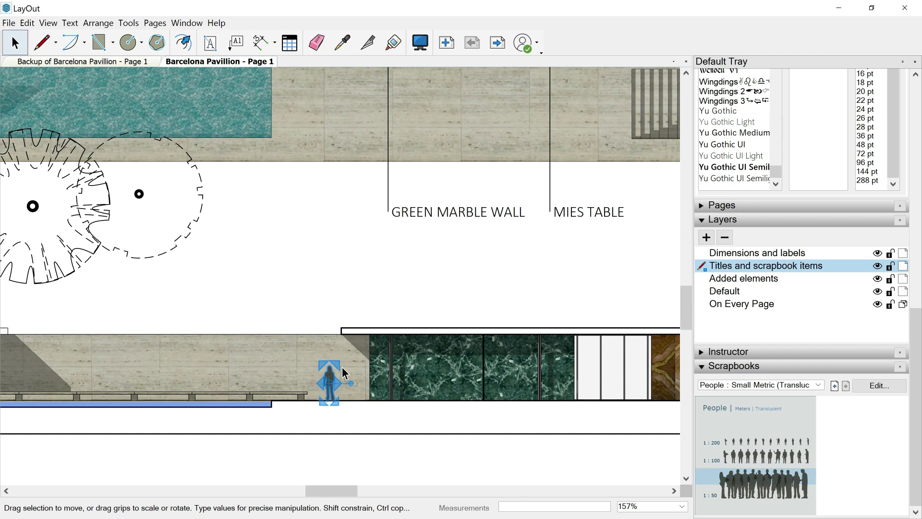
pyautogui.click(315, 246)
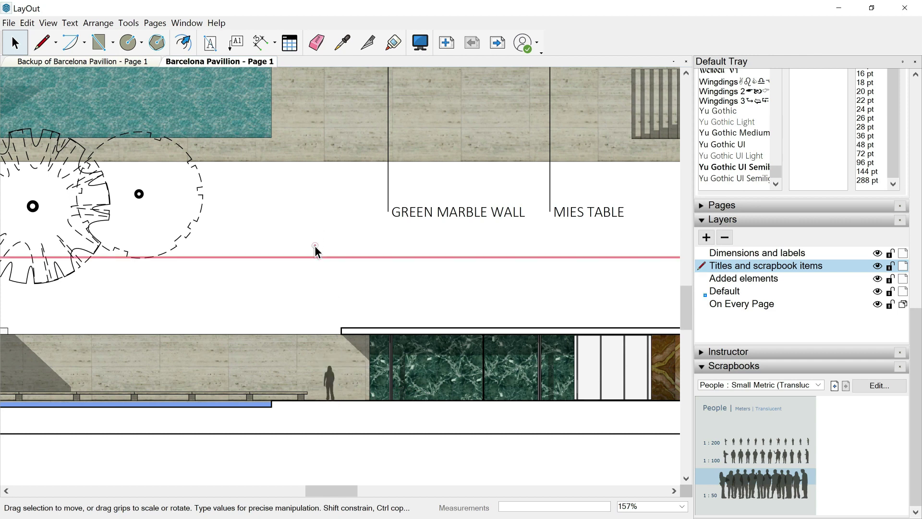
pyautogui.scroll(-3, 315, 246)
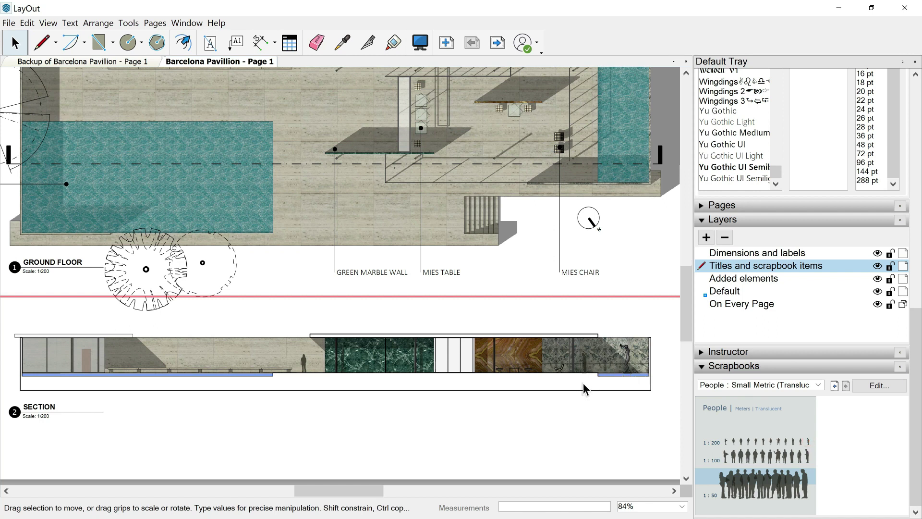
# Place a second 1:200 person silhouette in the section, standing in front of the grey marble wall beside the chair.
pyautogui.scroll(5, 583, 382)
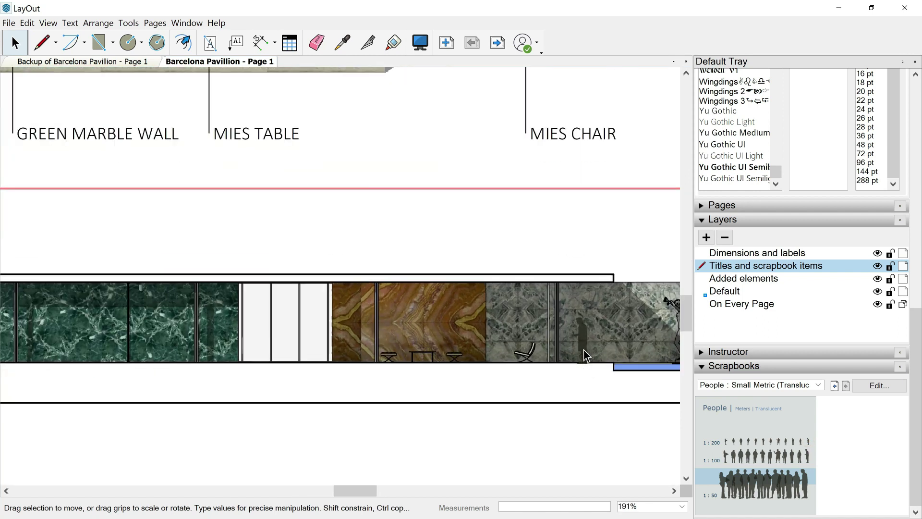
pyautogui.click(587, 349)
pyautogui.press('Escape')
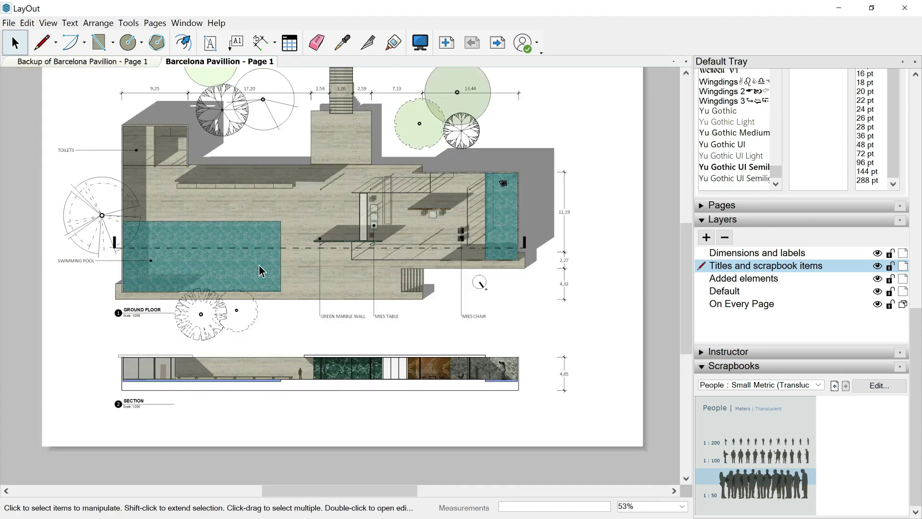
# Review the whole sheet without the Titles and scrapbook items layer by hiding it, and show the layer again.
pyautogui.hotkey('ctrl', 'shift', 'w')
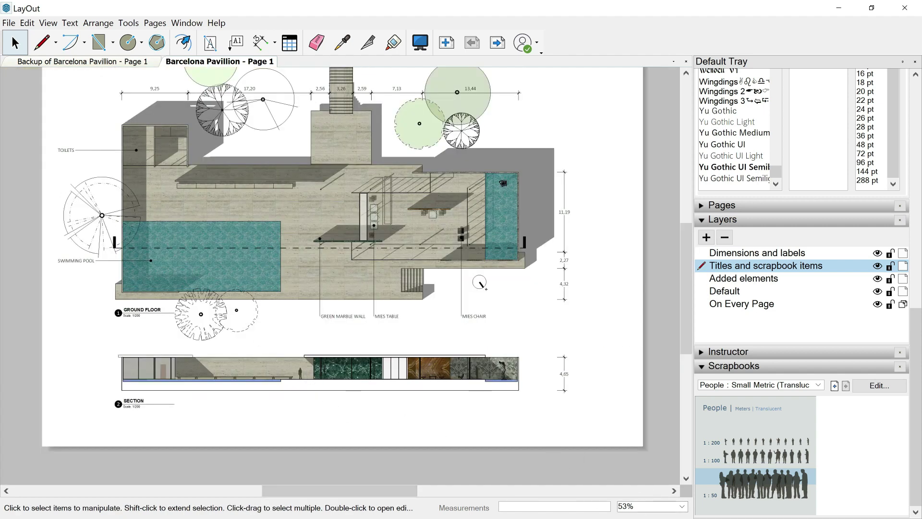
pyautogui.click(682, 506)
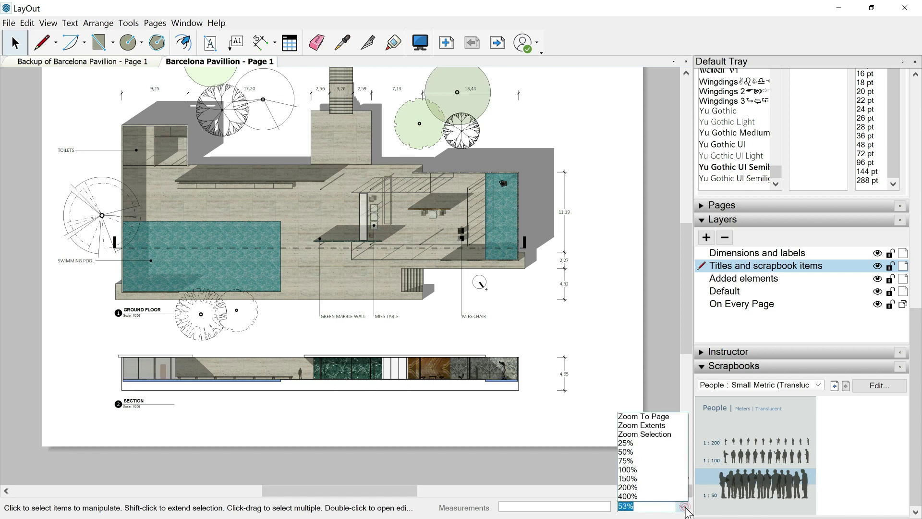
pyautogui.click(643, 425)
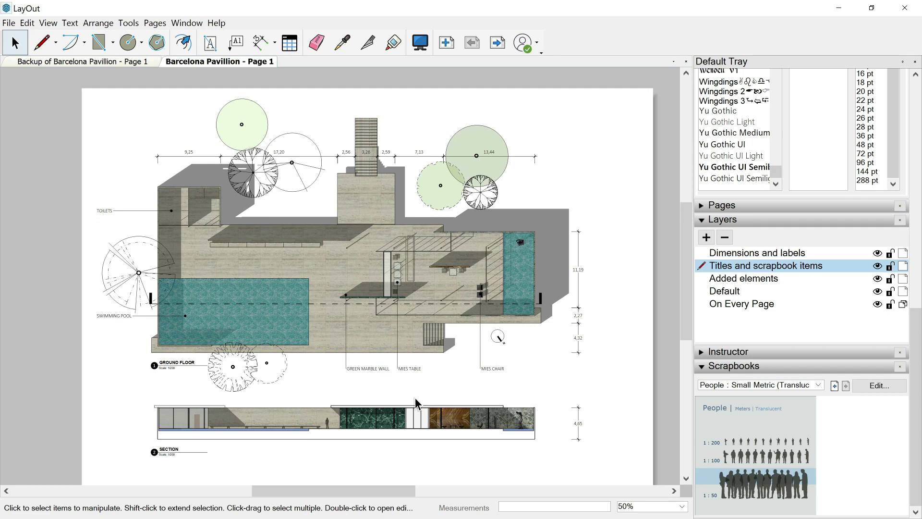
pyautogui.click(877, 266)
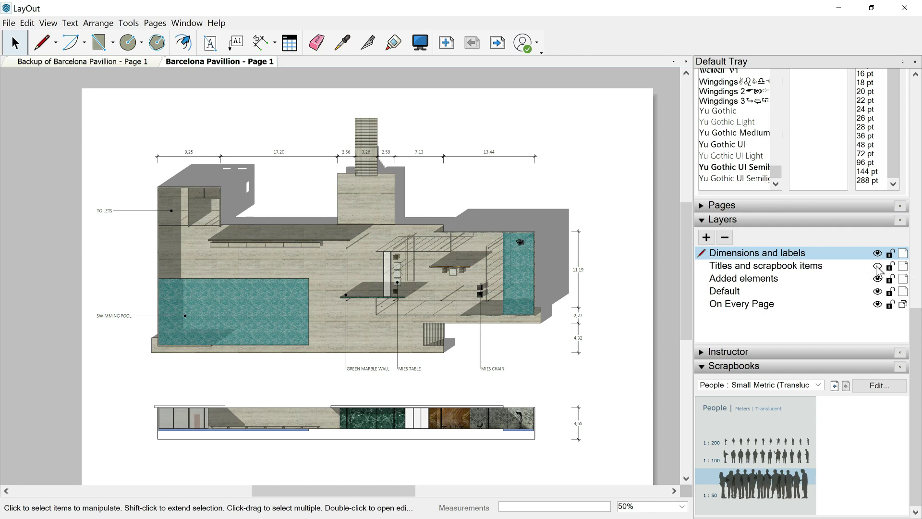
pyautogui.click(878, 266)
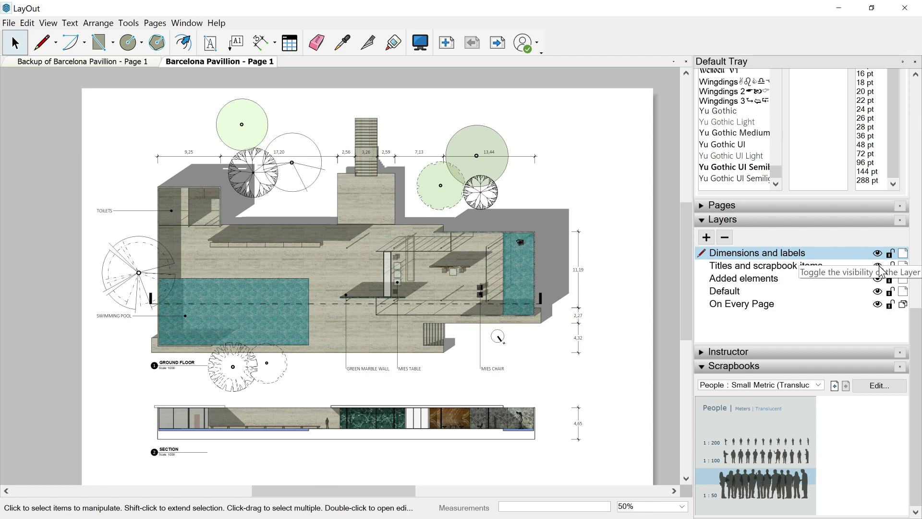